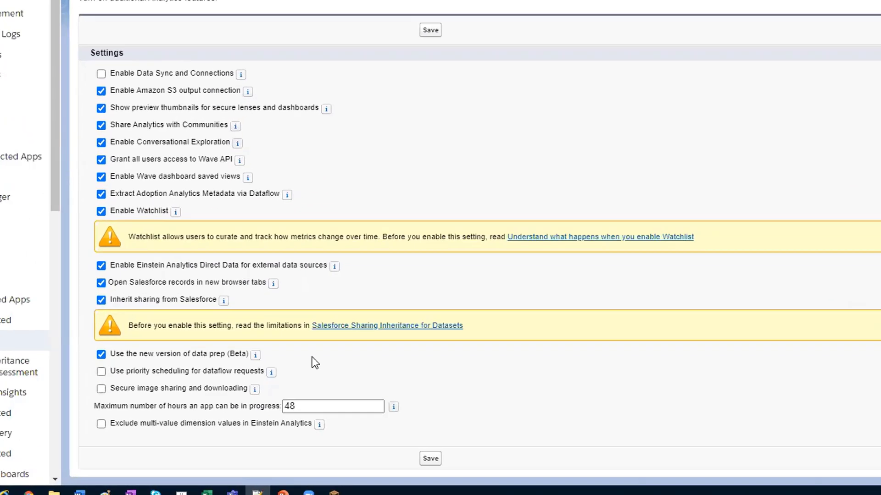
- Open widget W-000001's record and review its Details and related Best Practices
mouse_move(254, 407)
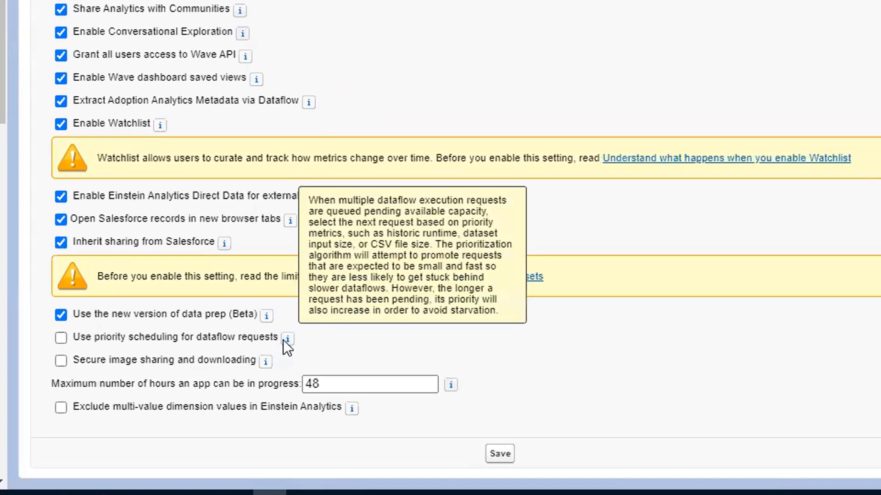
mouse_move(288, 342)
mouse_move(265, 362)
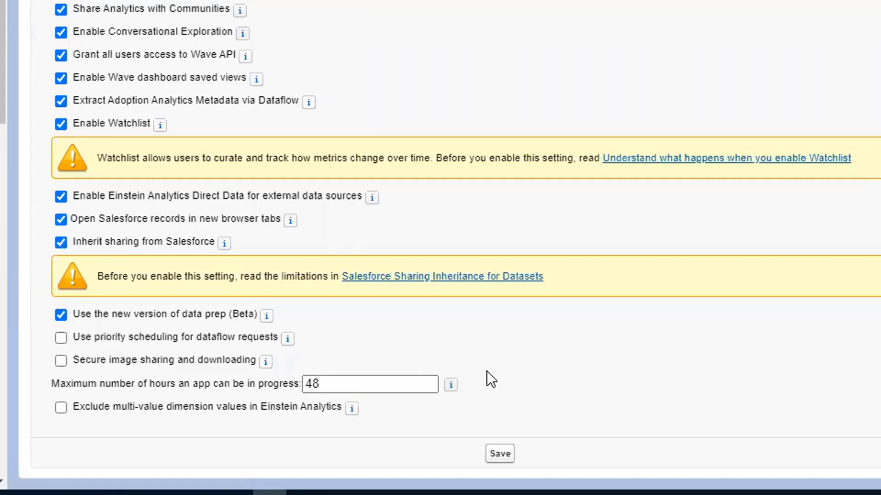
mouse_move(452, 384)
mouse_move(353, 410)
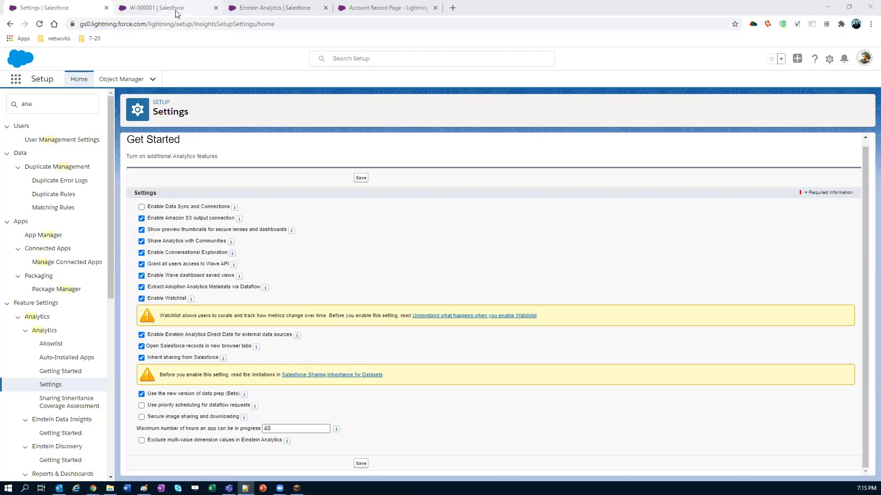
click(176, 13)
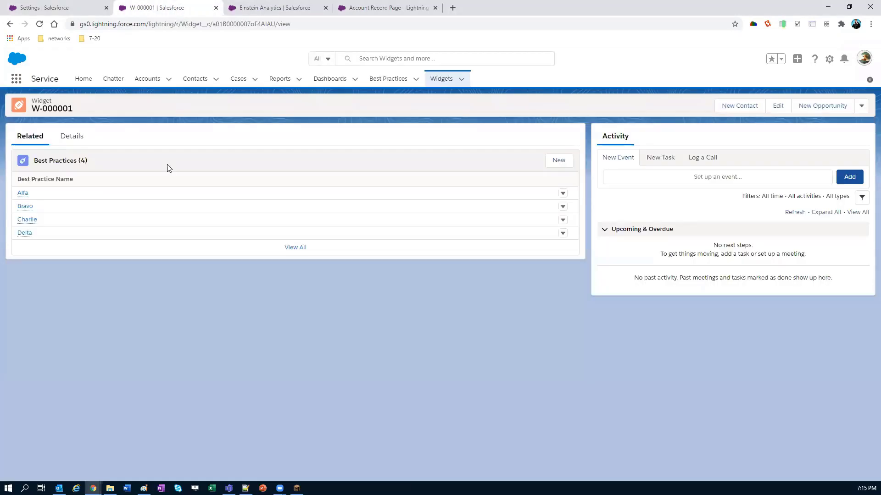
click(72, 137)
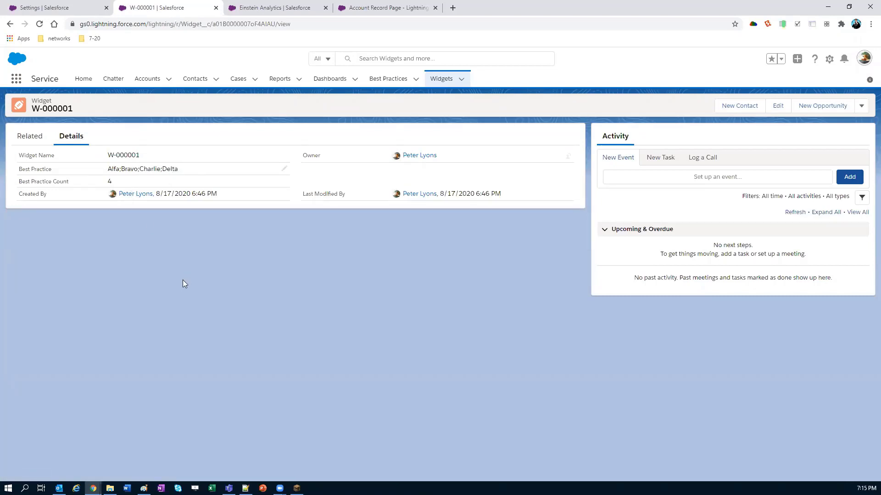
click(33, 139)
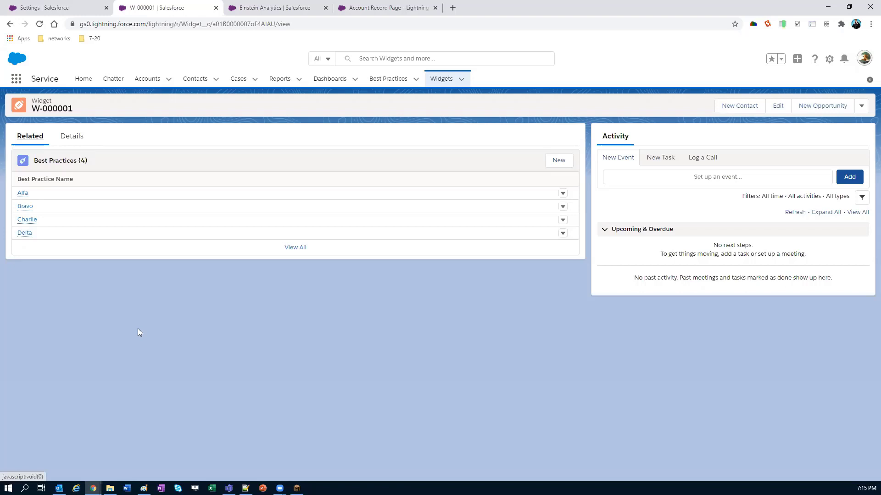
click(72, 136)
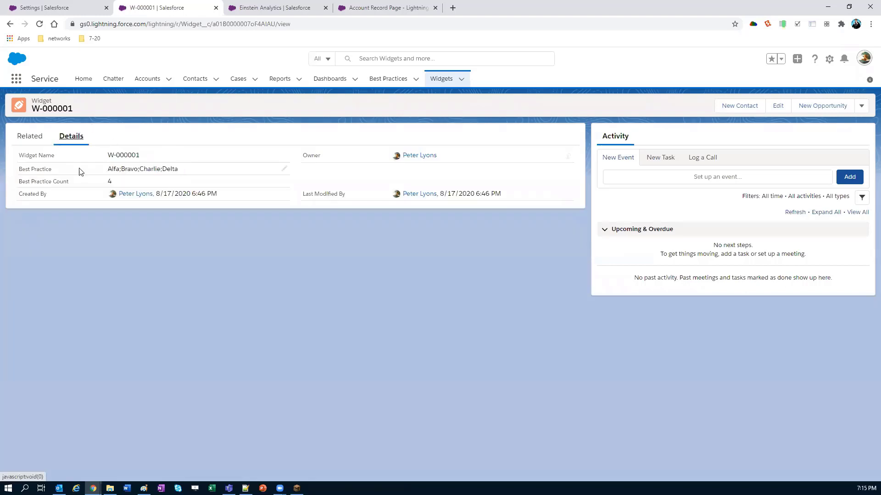
- Add Echo through Juliett to Best Practice, save, and view all 10 related Best Practices
click(284, 168)
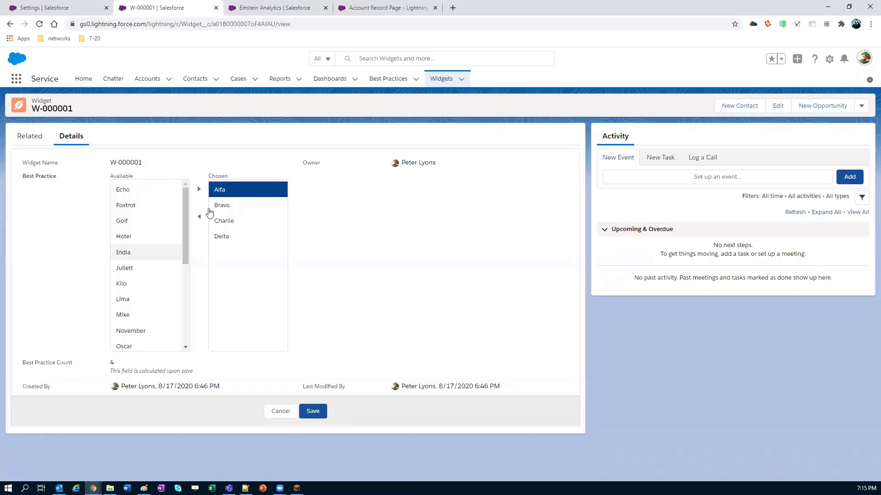
click(136, 192)
shift+click(133, 268)
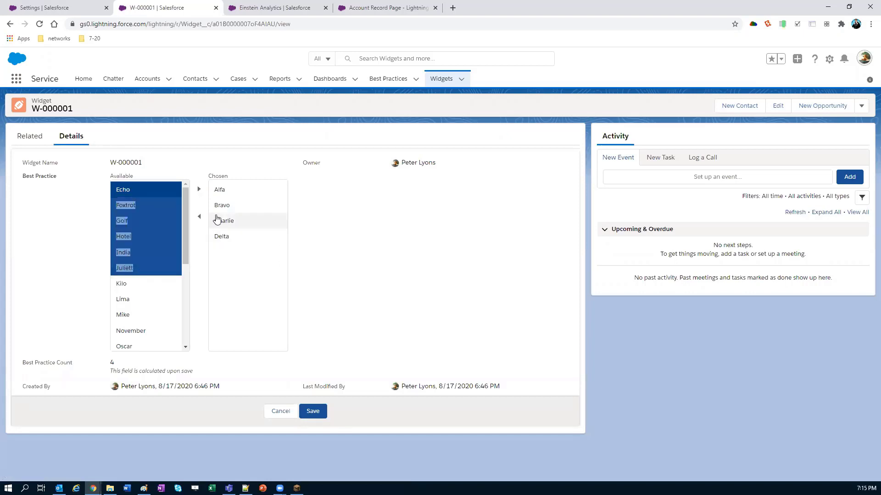
click(198, 189)
click(317, 424)
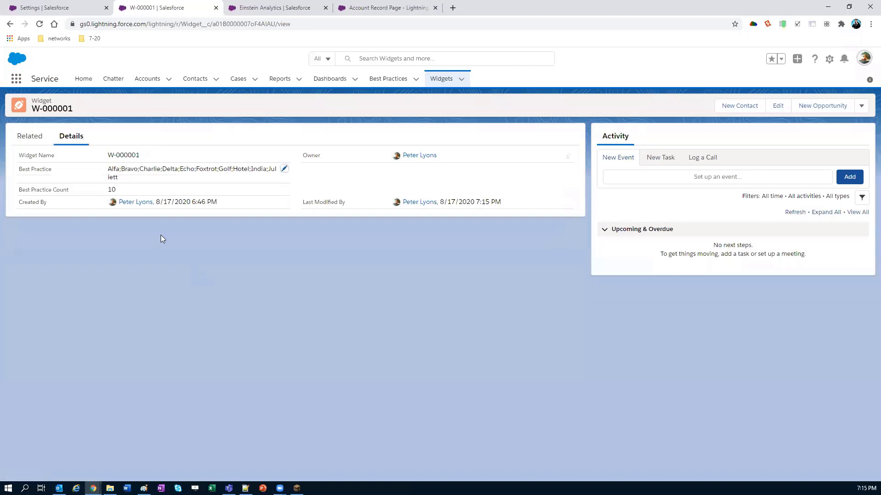
click(28, 135)
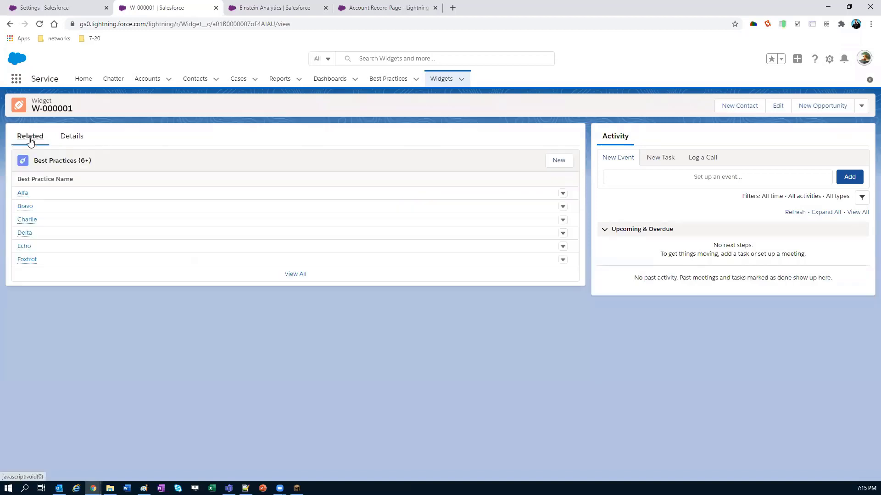
click(296, 274)
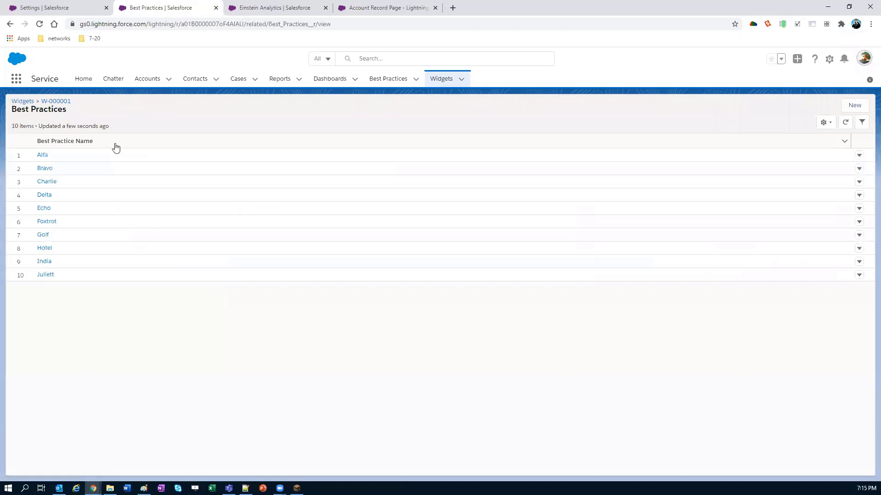
- Create a Values Table query on the Widgets dataset in the new dashboard and switch to SAQL mode
click(266, 8)
click(834, 137)
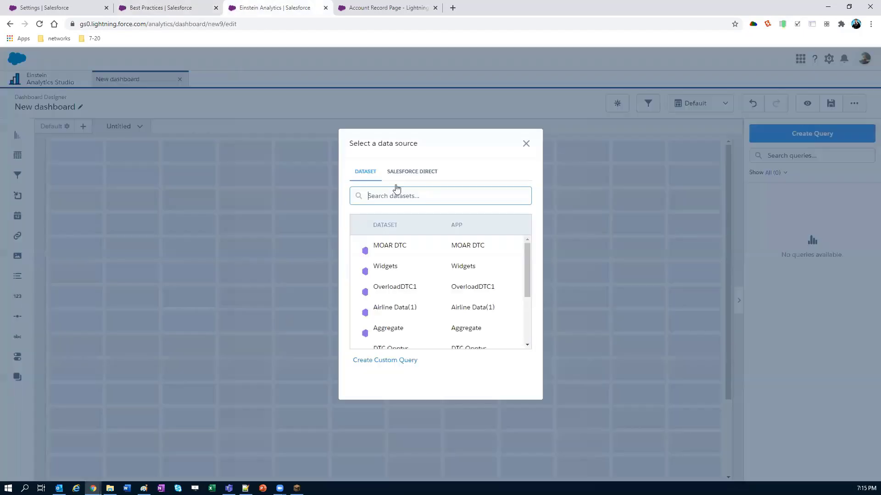
click(389, 271)
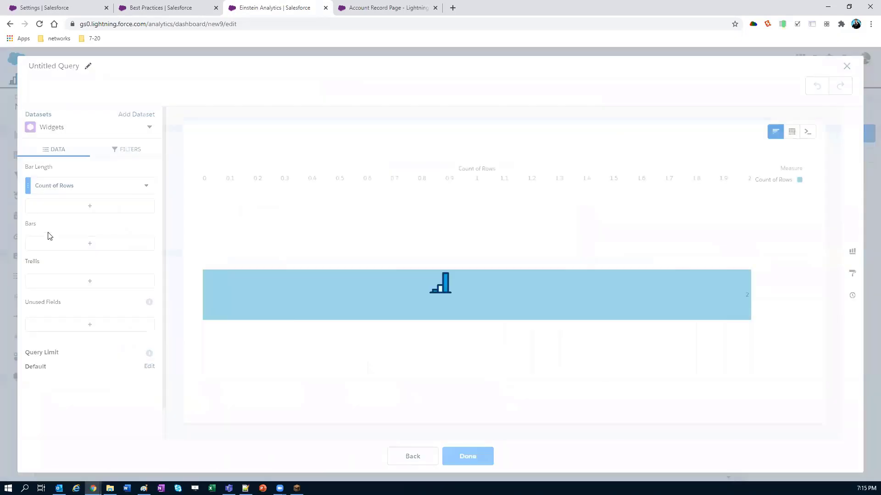
click(791, 133)
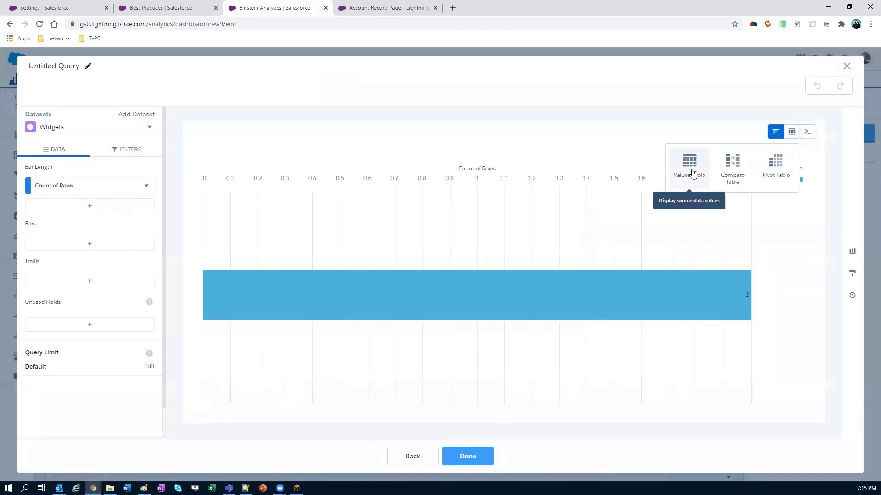
click(689, 165)
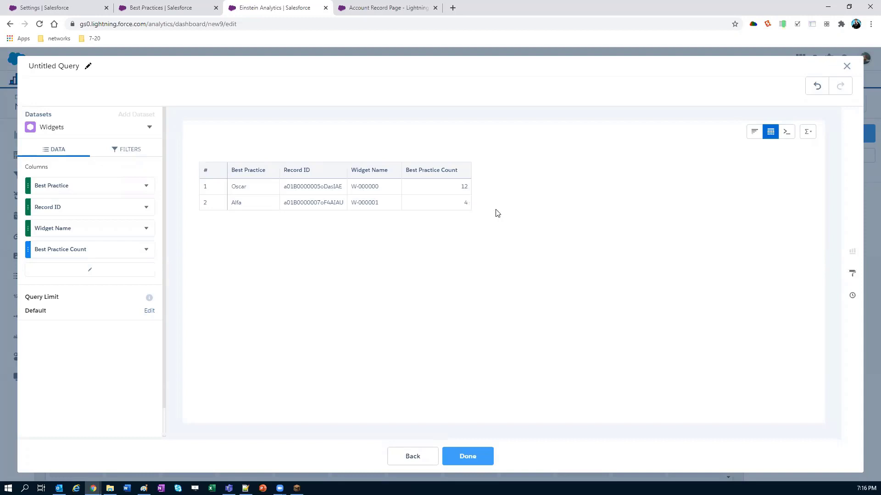
click(788, 132)
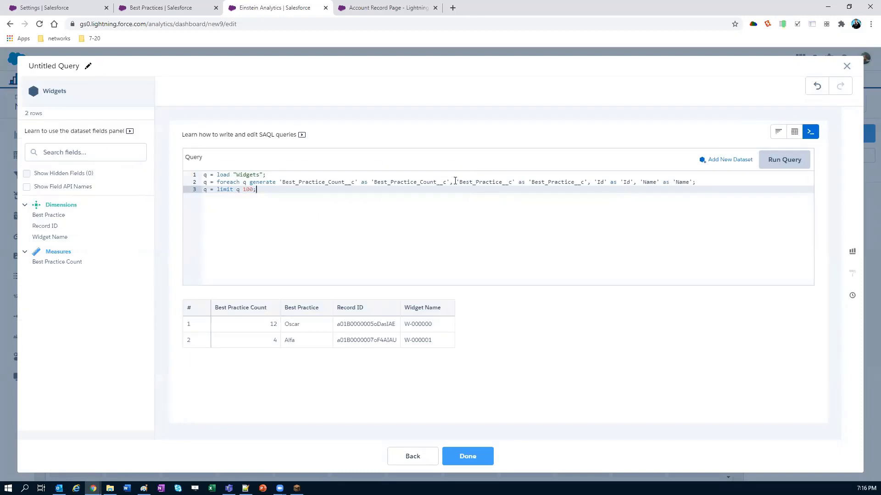
- Wrap 'Best_Practice__c' in mv_to_string( ) in the SAQL and run the query
click(455, 182)
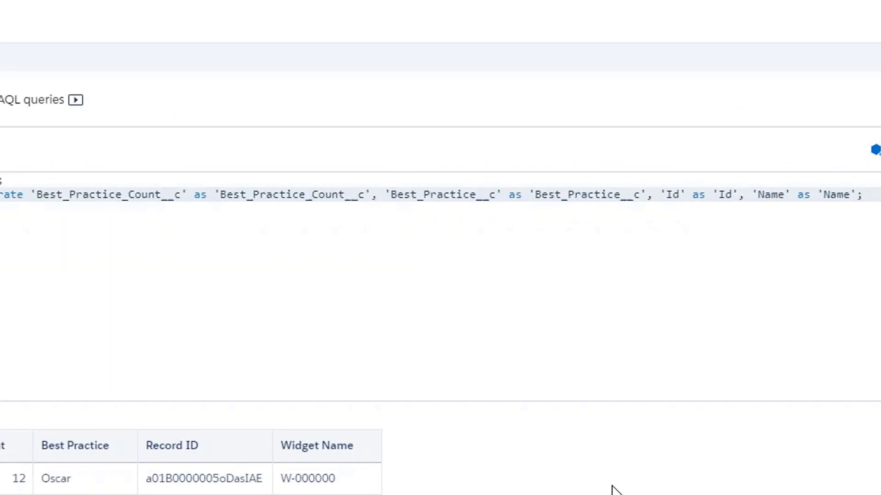
text(mv)
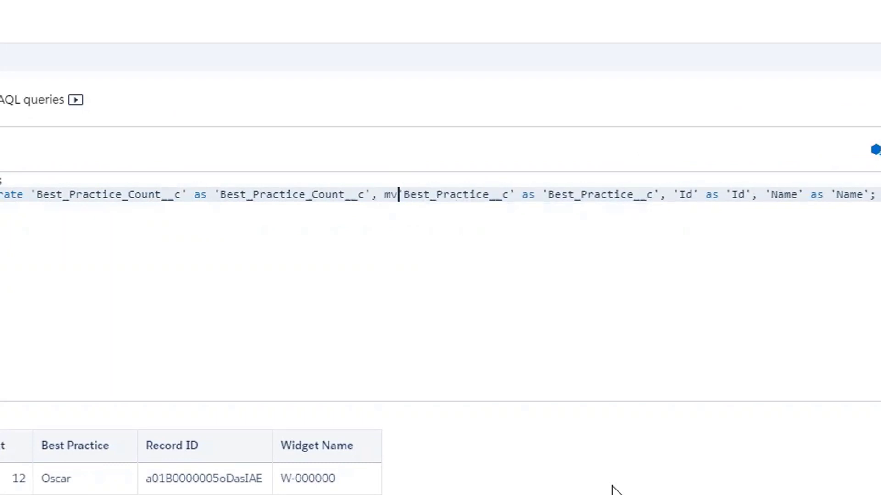
text(_to)
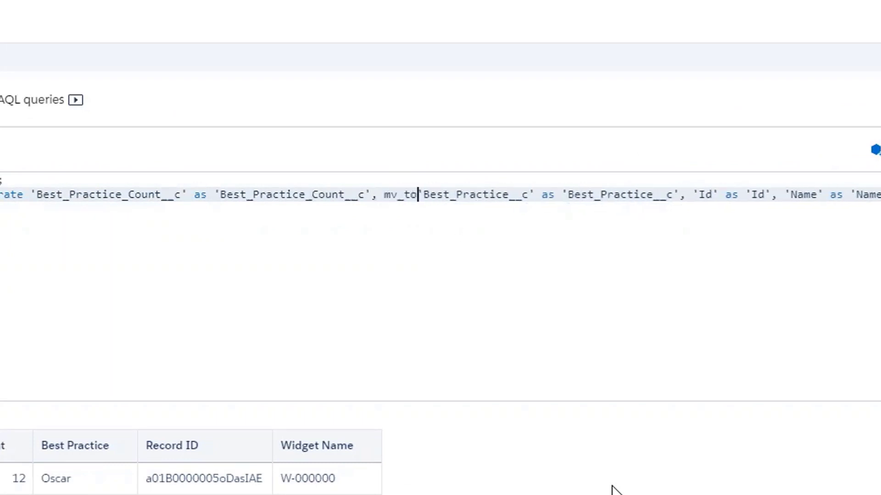
text(_str)
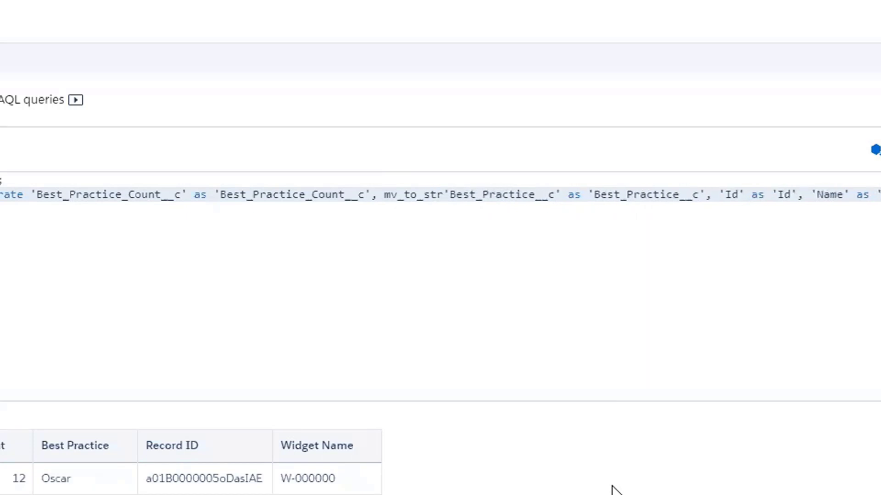
text(ing)
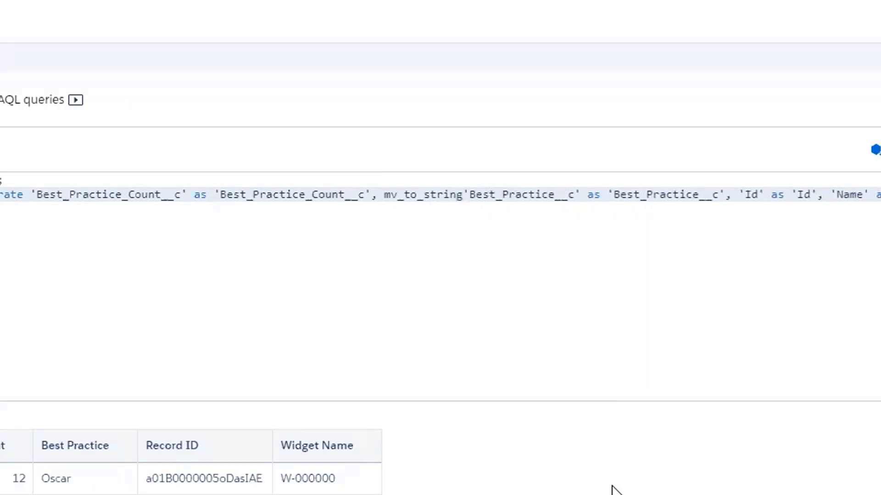
text(()
key(Right)
key(Right)
key(Right)
key(Right)
key(Right)
key(Right)
key(Right)
key(Right)
key(Right)
key(Right)
key(Right)
key(Right)
key(Right)
key(Right)
key(Right)
key(Right)
key(Right)
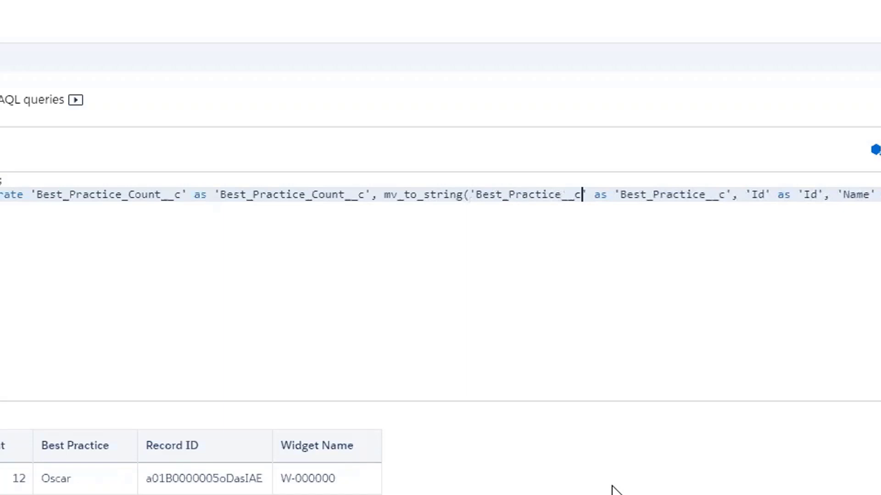
key(Right)
text())
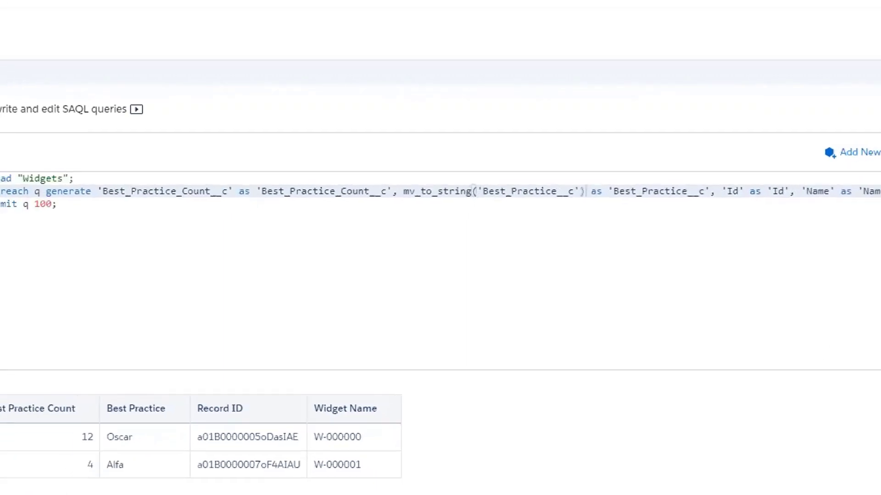
key(Down)
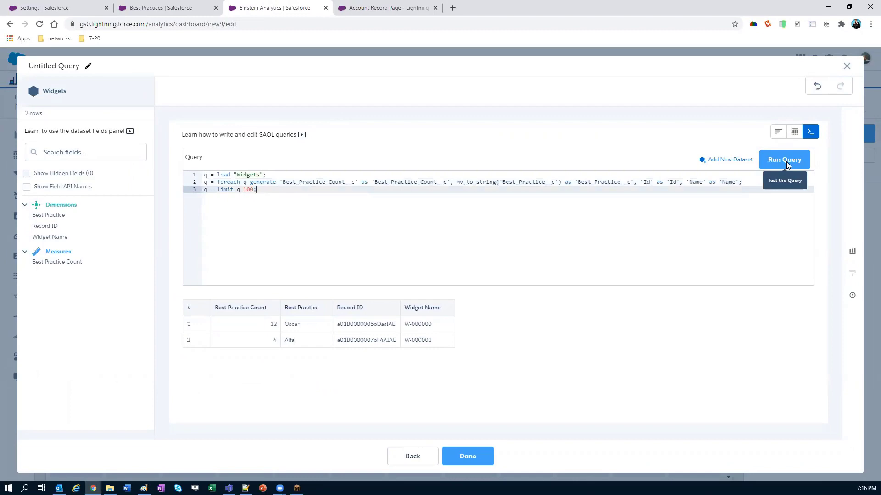
click(785, 160)
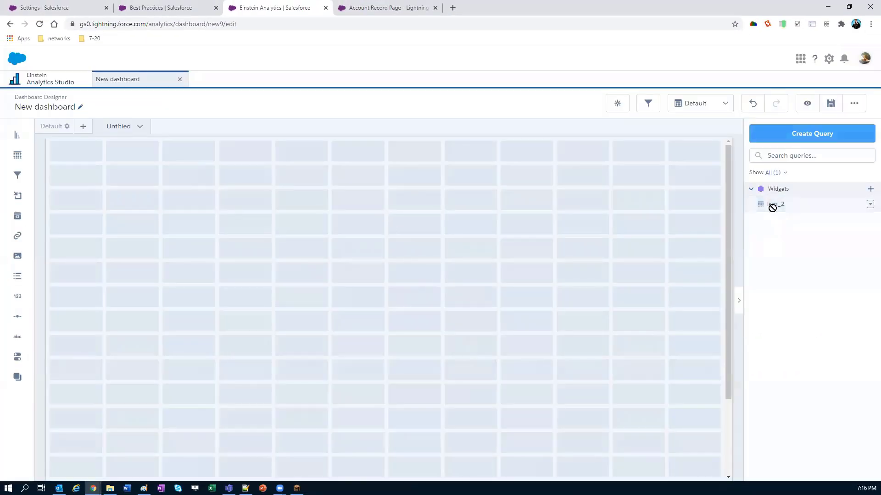
- Place the lens_2 query on the canvas as a widened table that wraps rows to 5 lines
drag(773, 205, 385, 306)
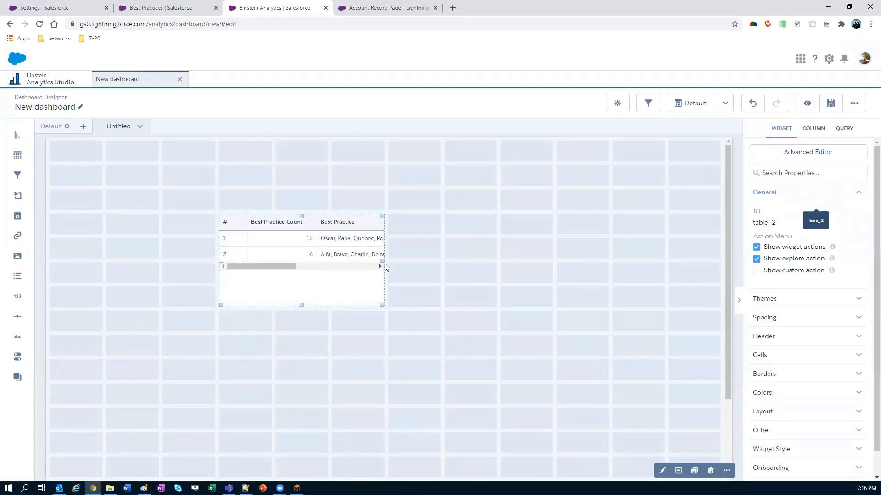
drag(384, 264, 603, 254)
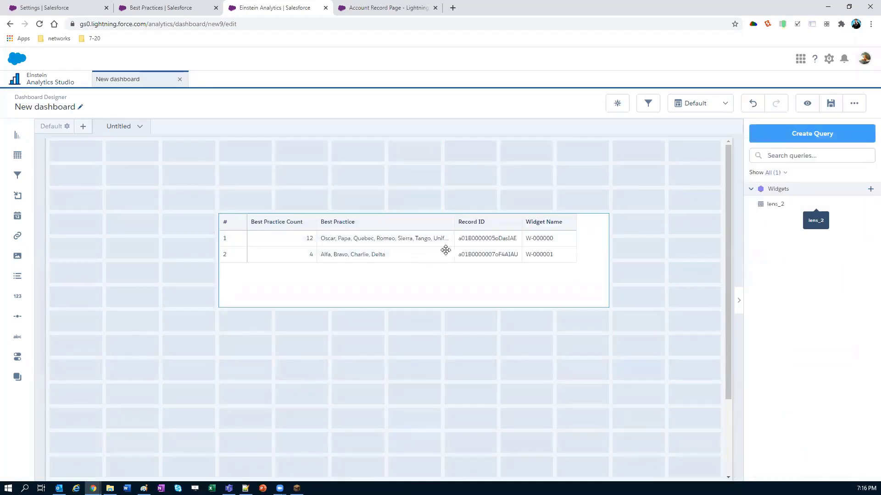
click(446, 250)
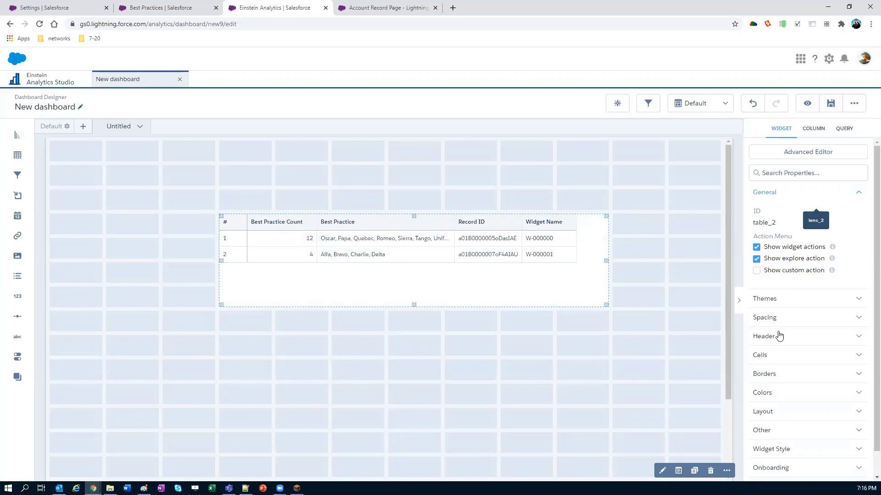
click(785, 355)
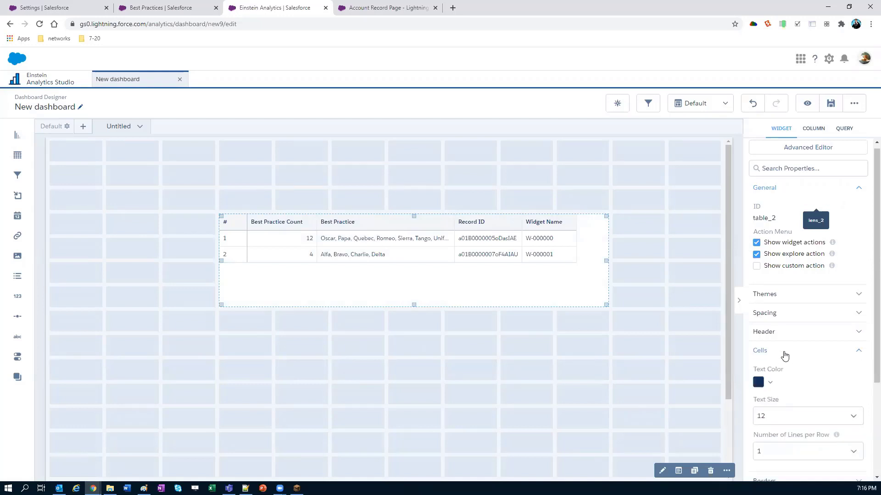
scroll(784, 355, down, 2)
click(785, 360)
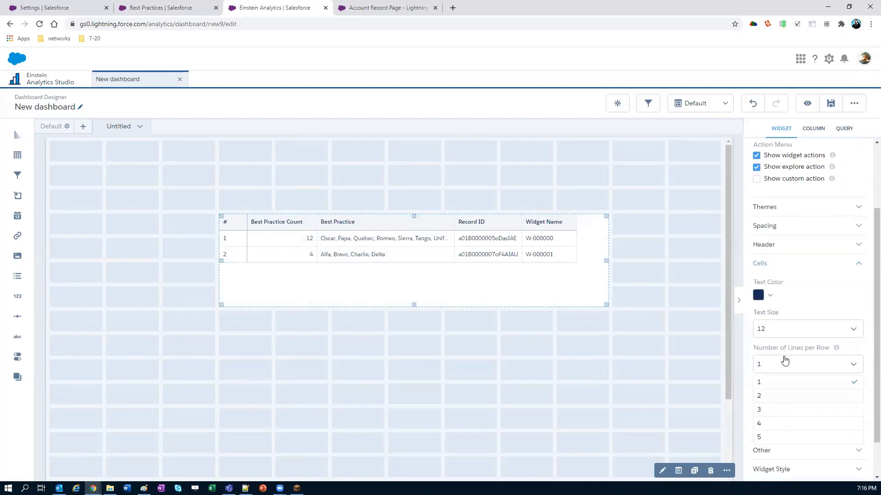
click(783, 437)
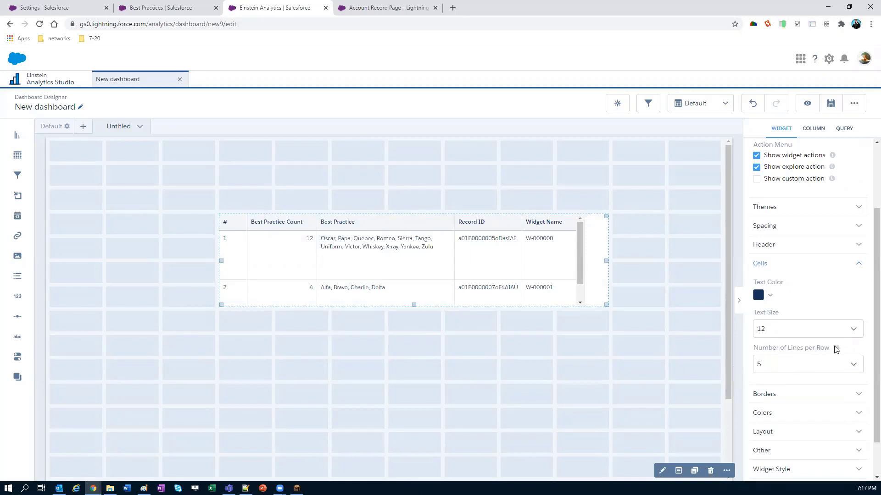
- Make the table widget taller and open the dashboard JSON with Ctrl+E
mouse_move(836, 348)
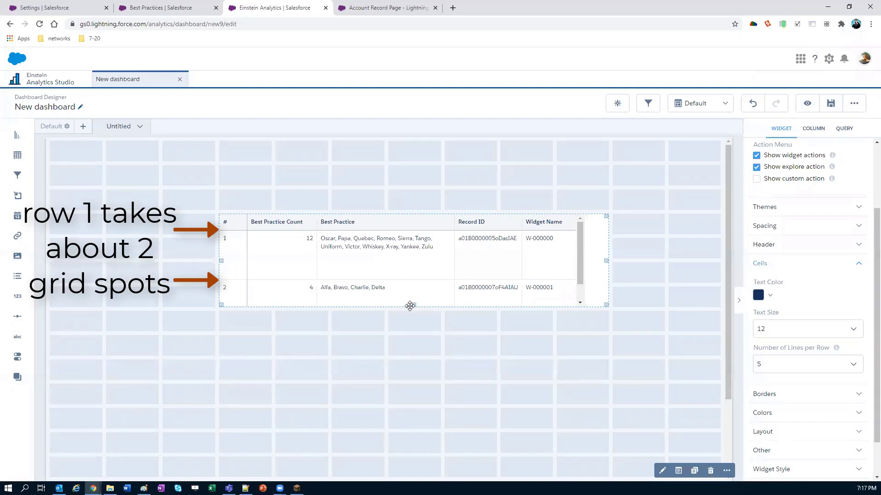
drag(412, 304, 405, 380)
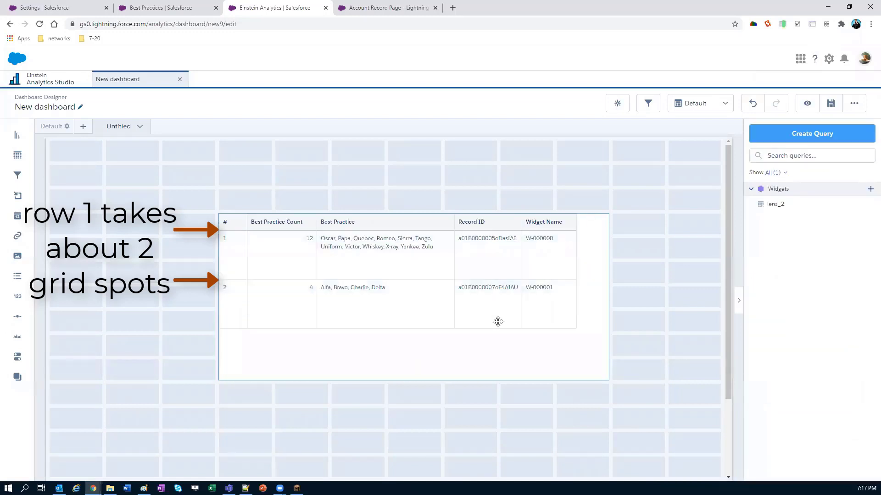
click(601, 275)
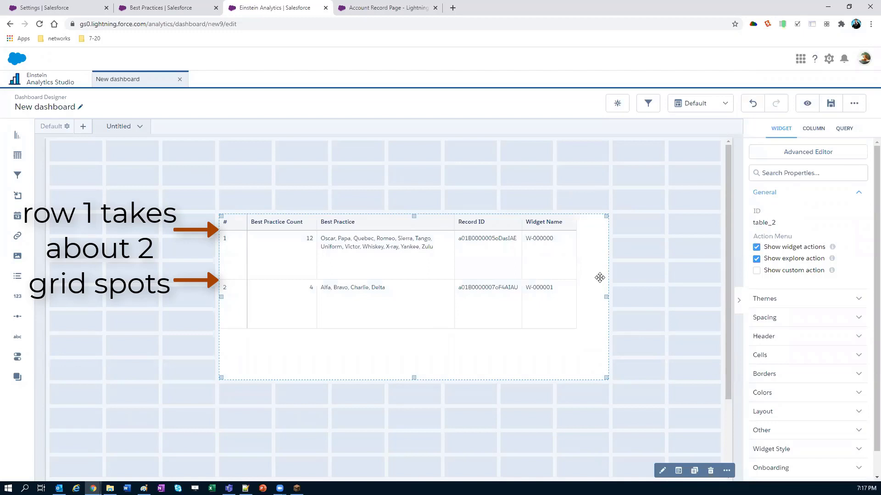
key(ctrl+e)
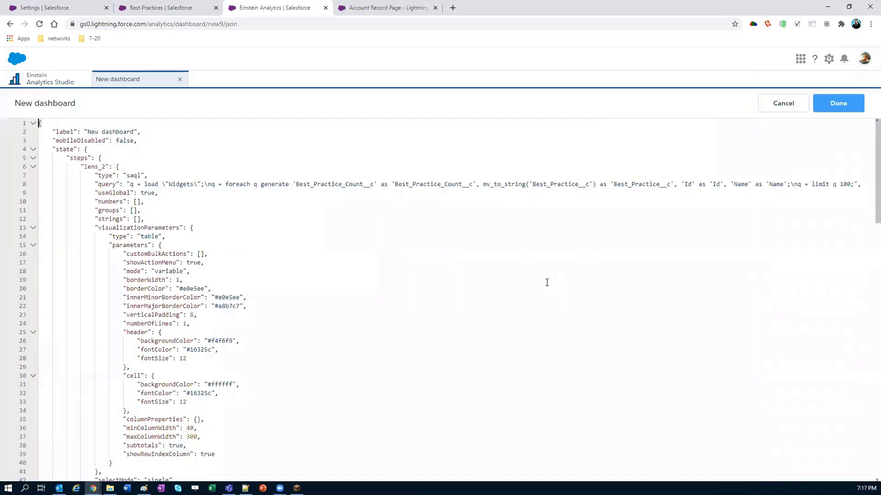
- Find the table's numberOfLines value of 5 in the JSON and change it to 10
key(ctrl+f)
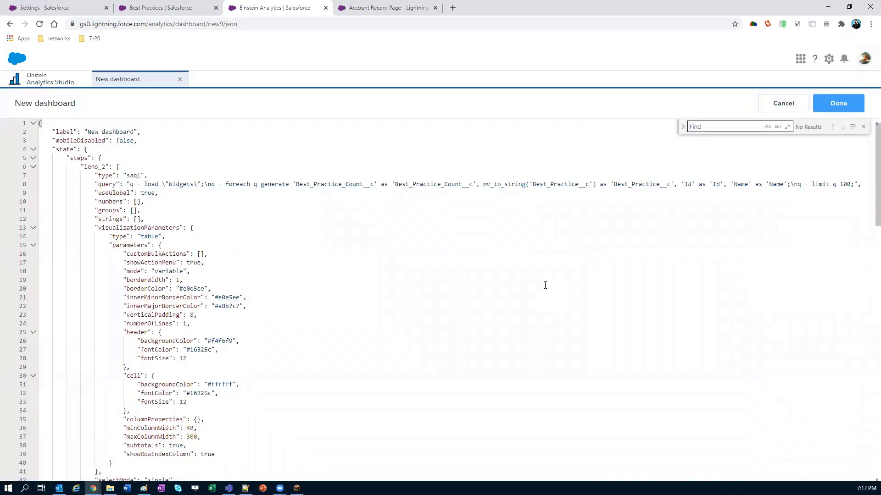
text(5)
key(Return)
key(Return)
key(Return)
key(Return)
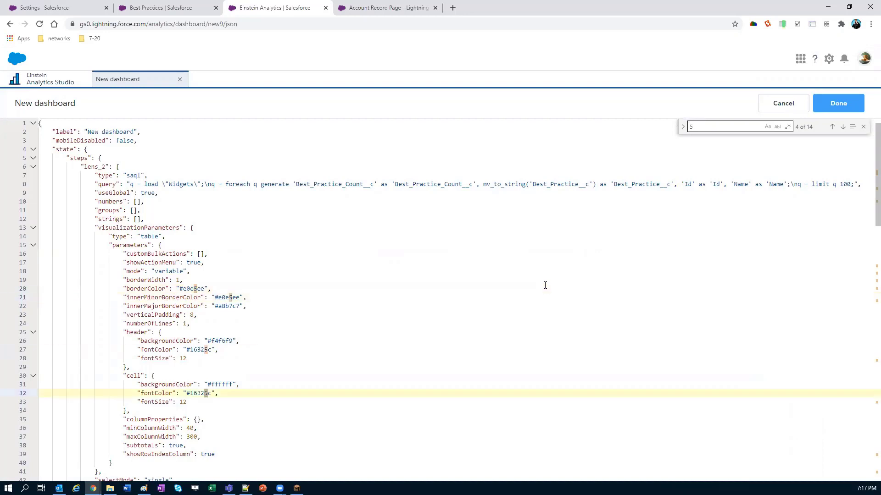
key(Return)
key(Return)
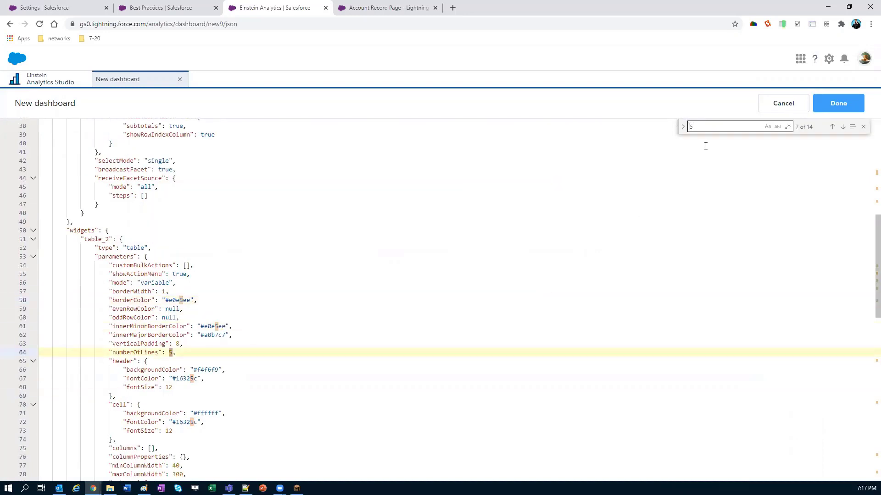
key(Home)
text(:)
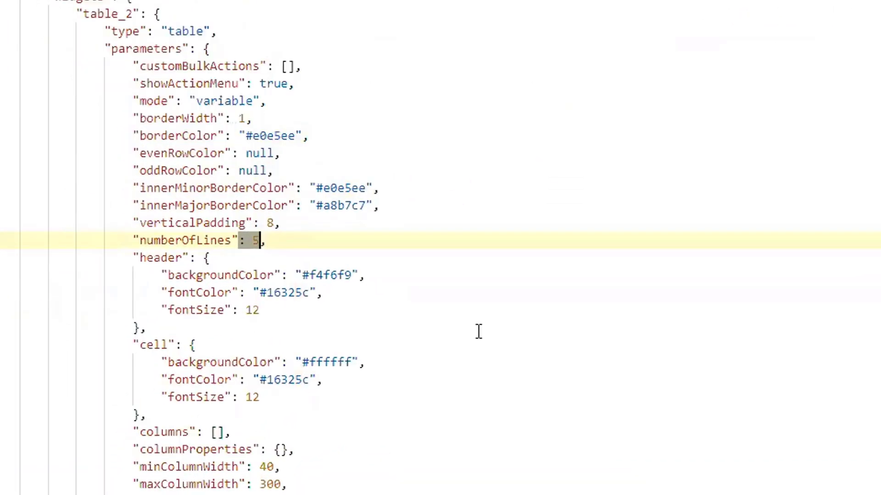
key(Escape)
key(BackSpace)
text(10)
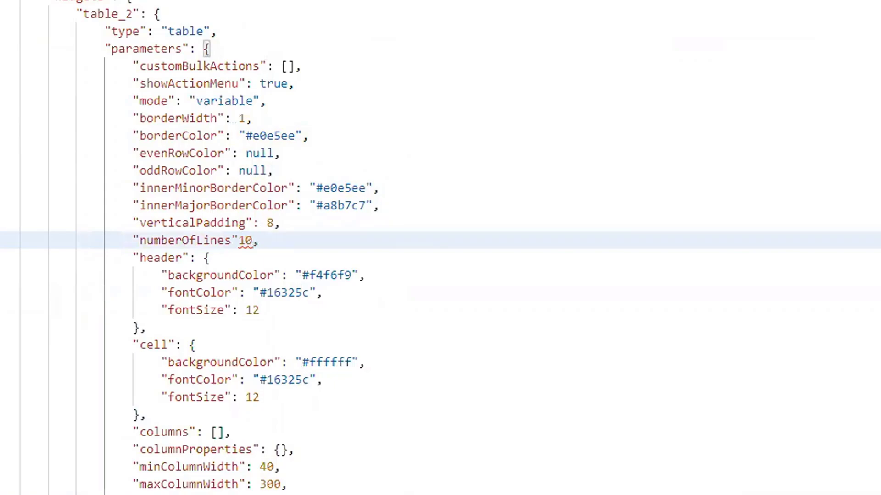
- Fix the invalid JSON by restoring the colon before 10, then return to the designer
key(ctrl+s)
click(808, 99)
click(238, 239)
text(:)
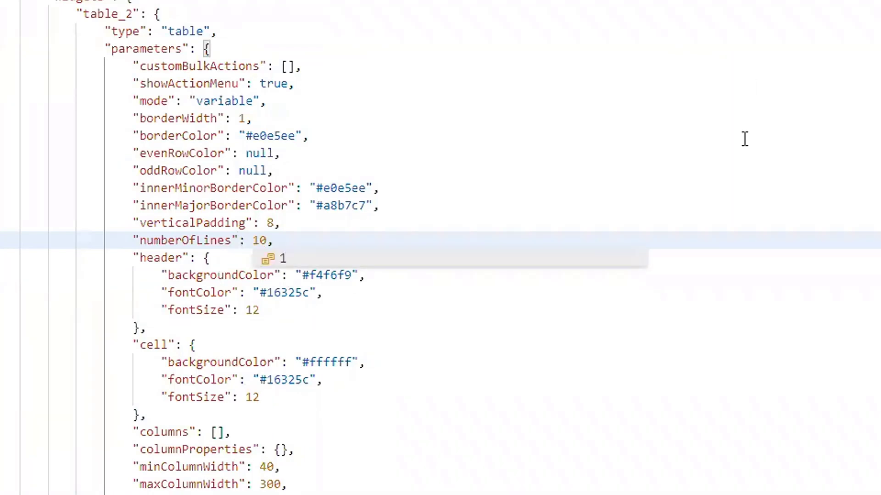
click(745, 139)
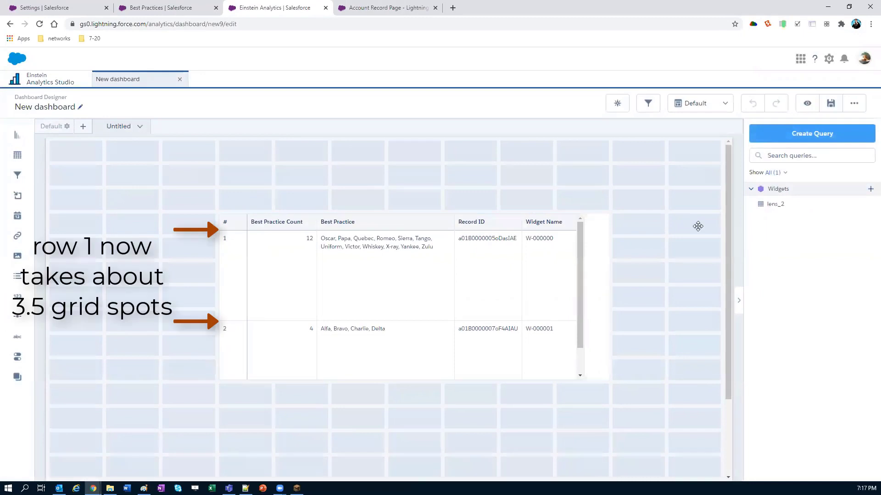
click(455, 243)
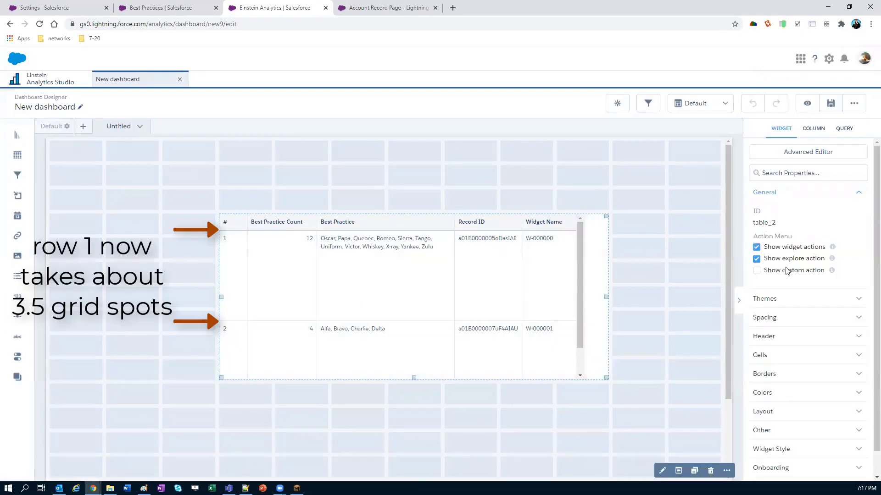
click(769, 331)
scroll(769, 331, down, 3)
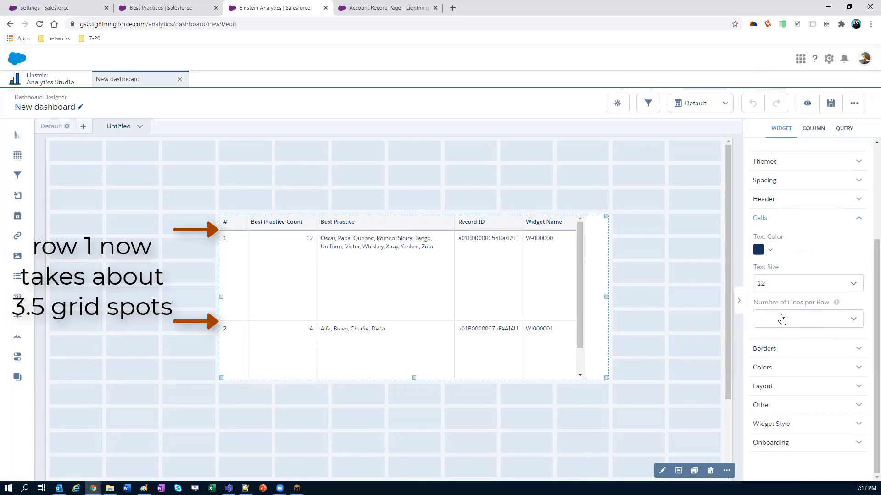
click(783, 319)
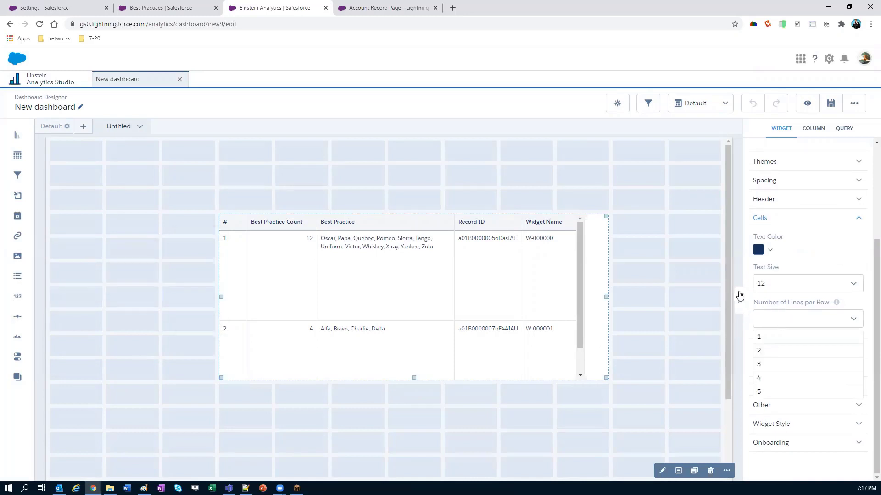
click(654, 271)
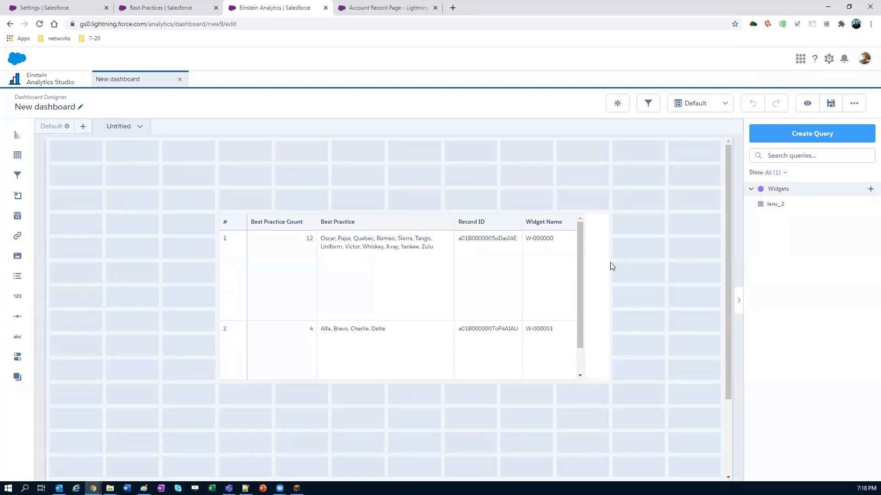
- Delete the table widget and the lens_2 query from the dashboard
click(505, 271)
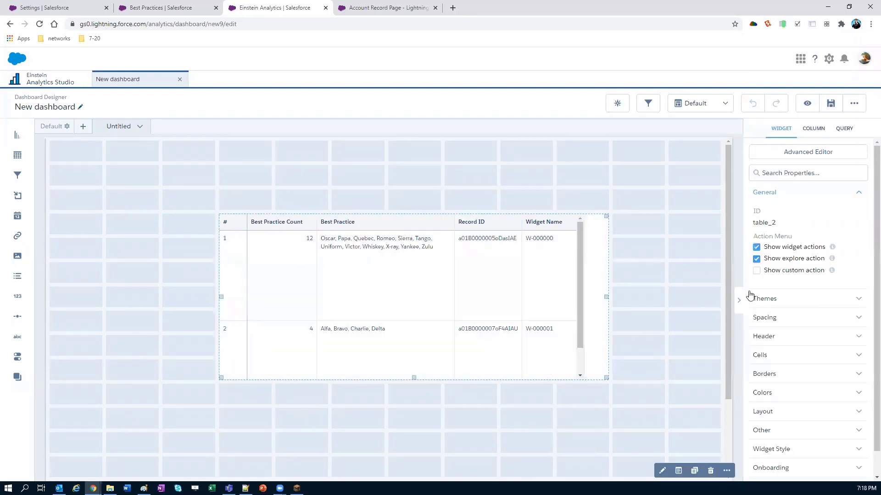
key(Delete)
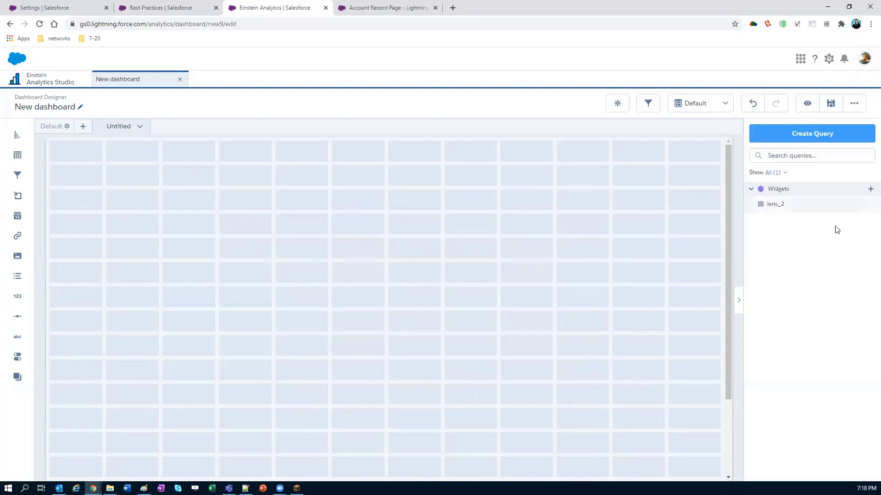
click(869, 204)
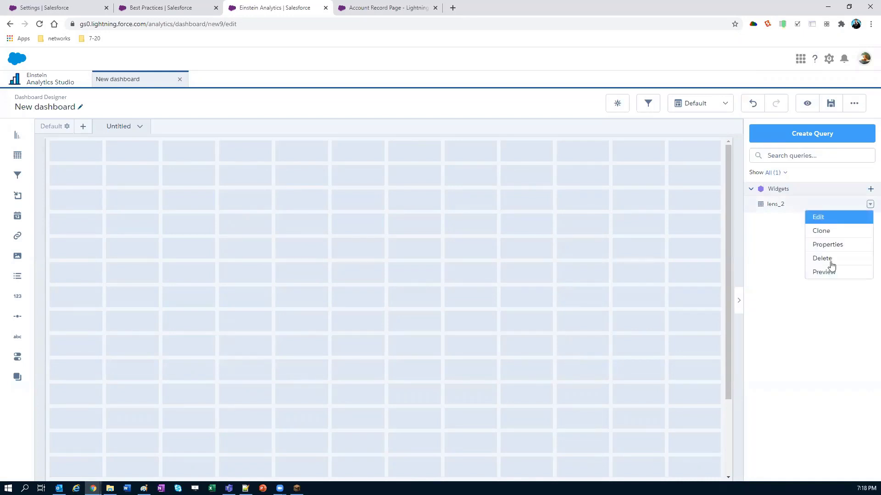
click(828, 258)
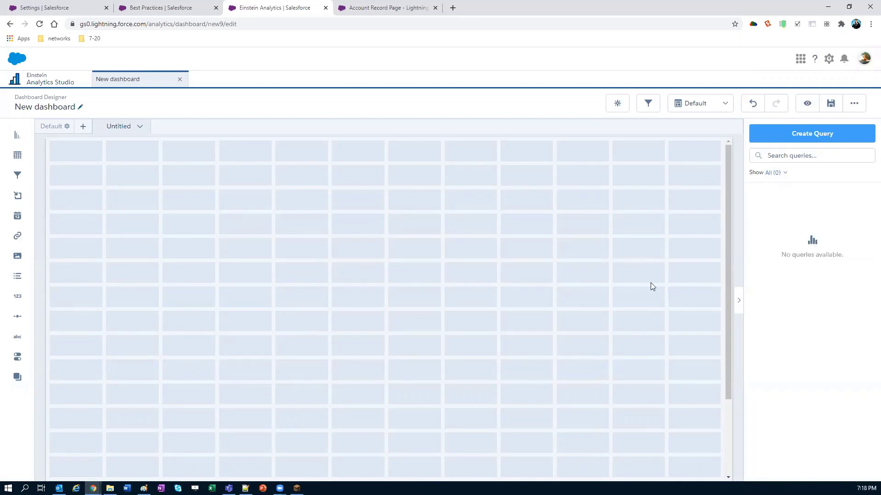
- Start a new Values Table query on the MOAR DTC dataset
click(803, 133)
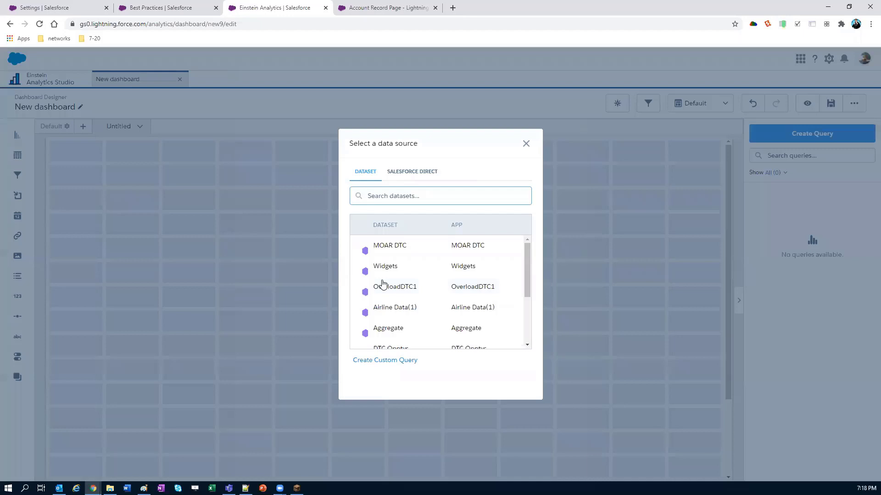
click(391, 248)
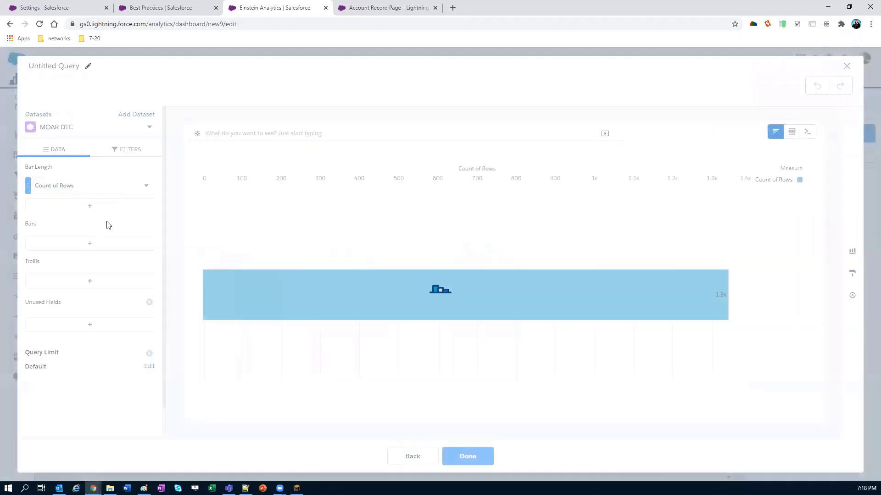
click(792, 134)
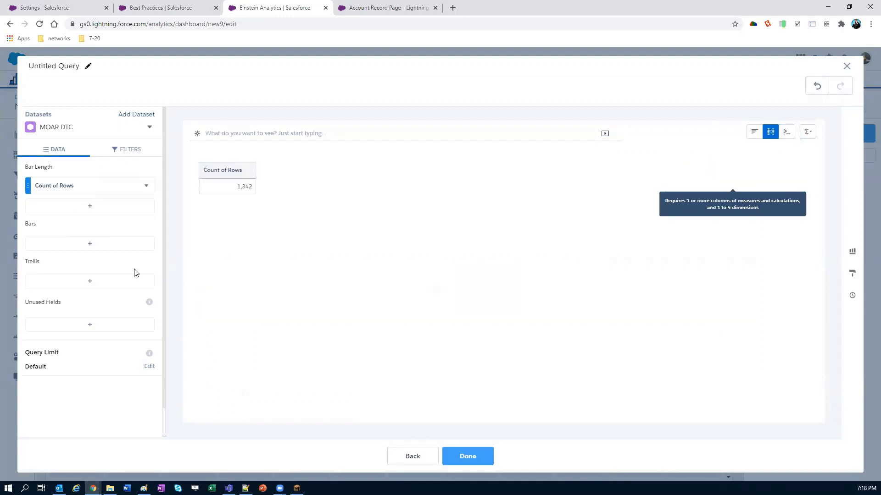
- Add average of Amount and sum of Amount measure columns
click(103, 207)
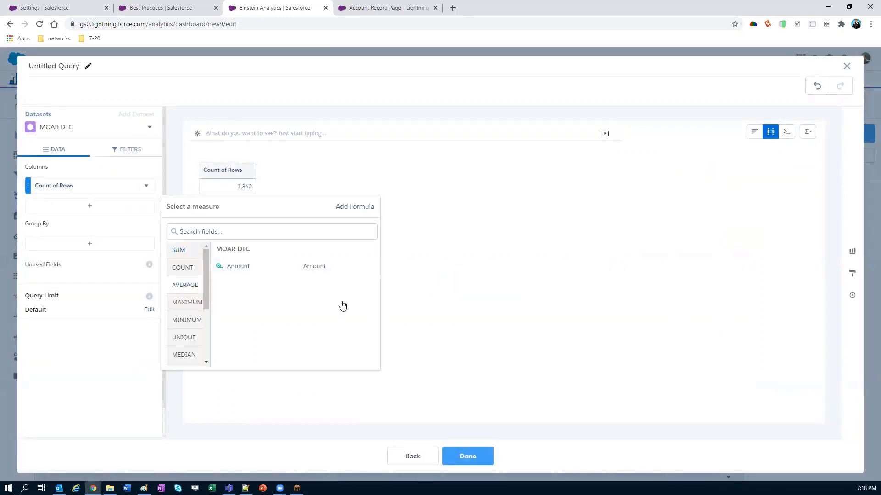
click(238, 267)
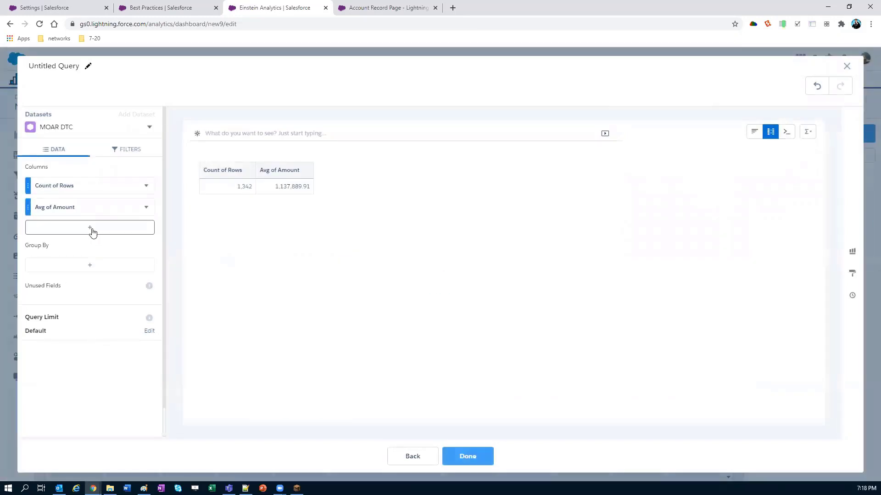
click(92, 232)
click(238, 287)
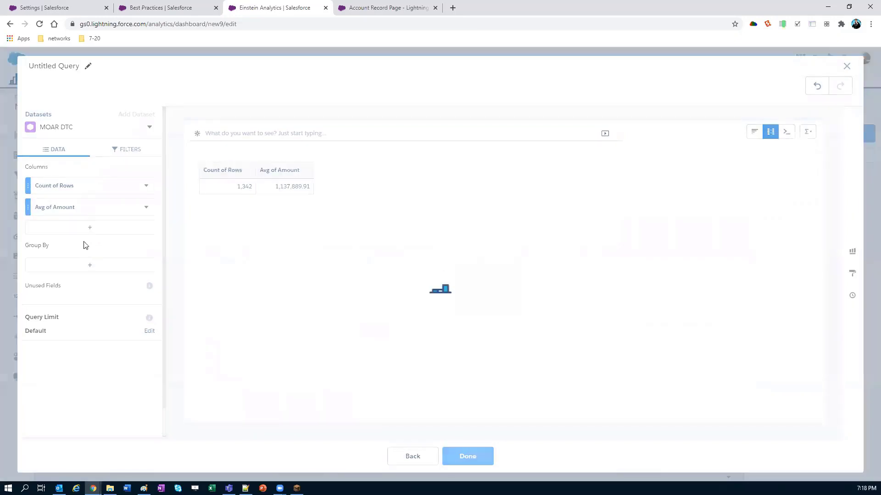
- Add unique counts of Account Name and Billing Country as measures
click(89, 248)
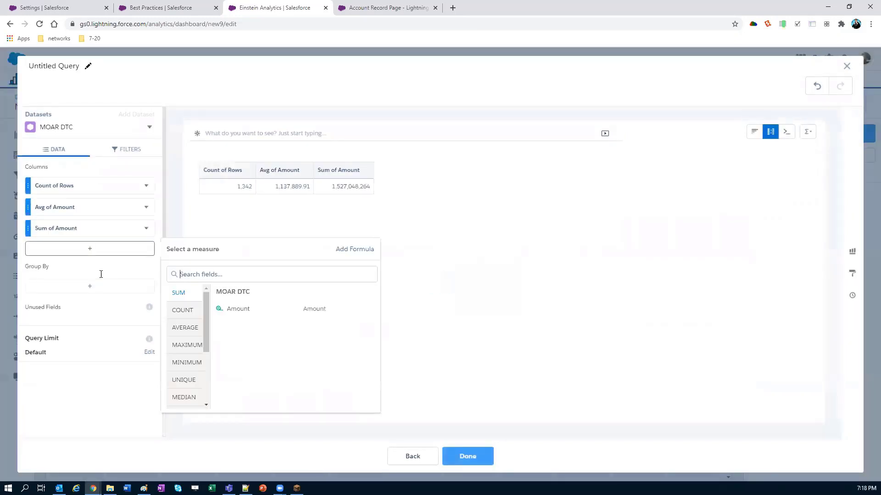
click(184, 382)
click(239, 333)
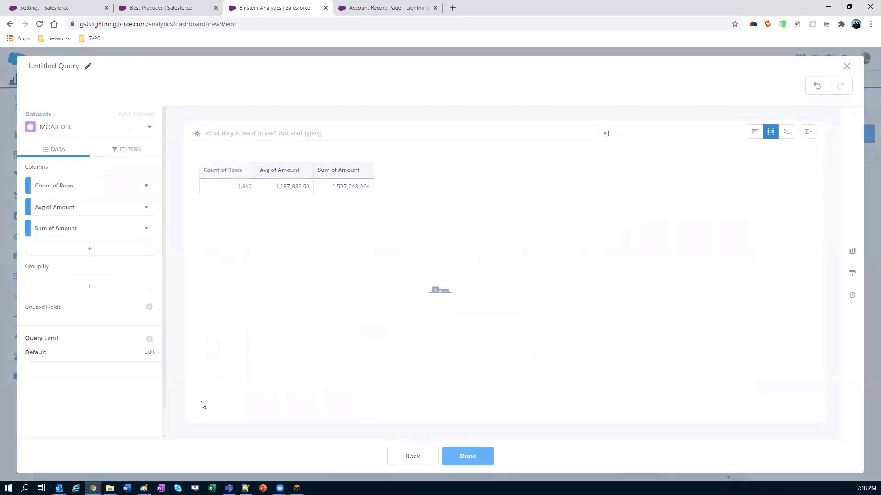
click(89, 272)
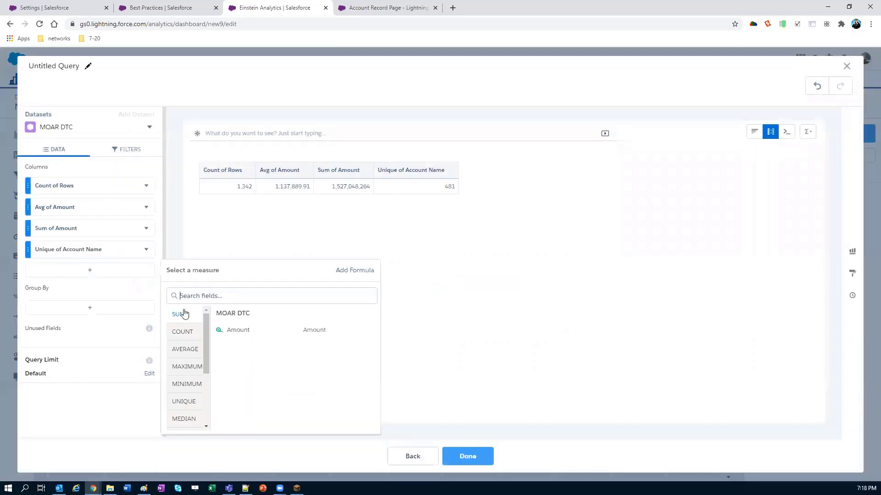
click(184, 401)
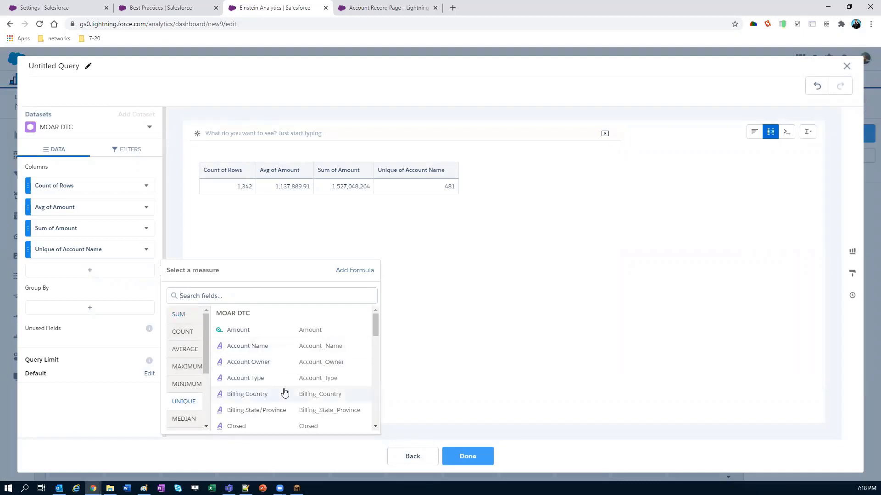
click(246, 394)
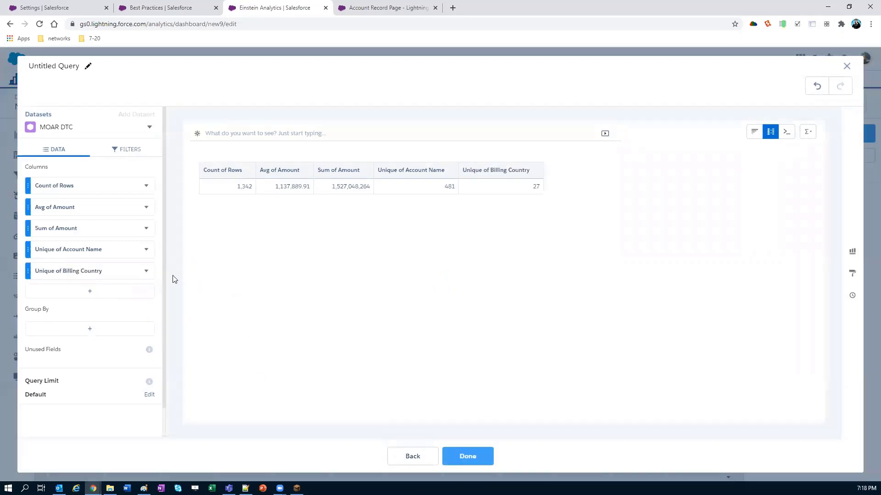
click(146, 272)
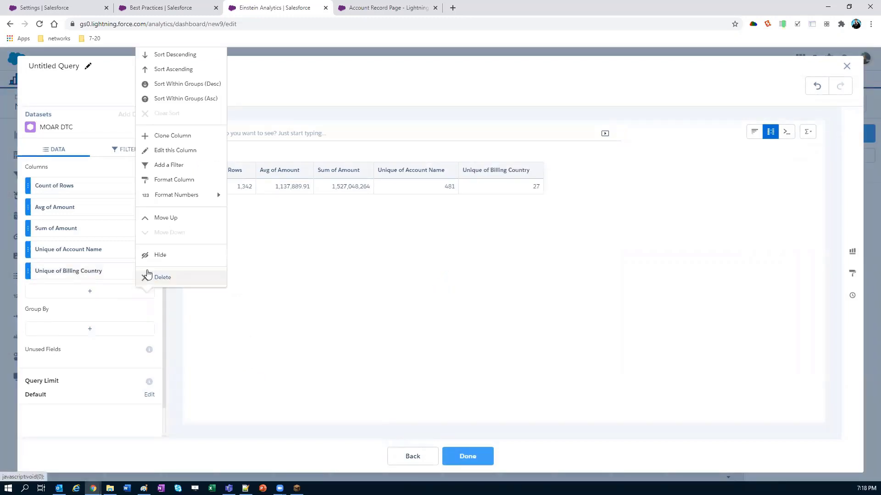
click(327, 289)
- Group the query by Industry and by Close Date at Year-Month granularity
click(77, 331)
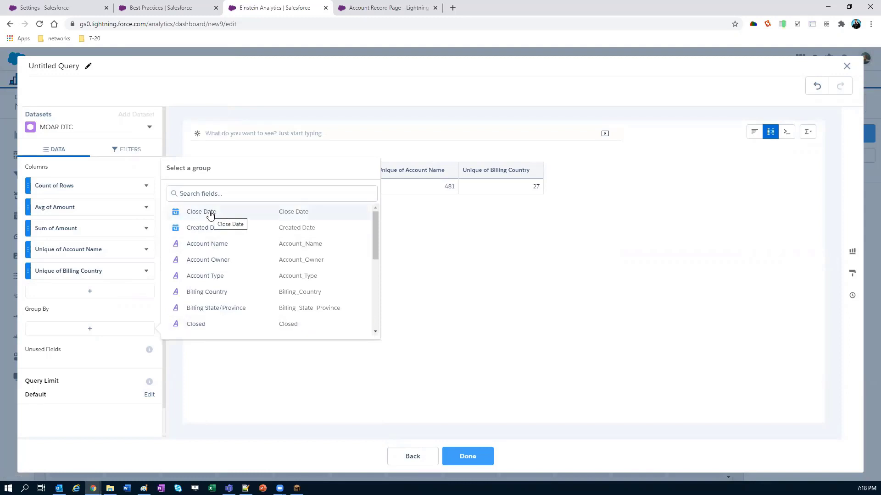
text(in)
click(201, 244)
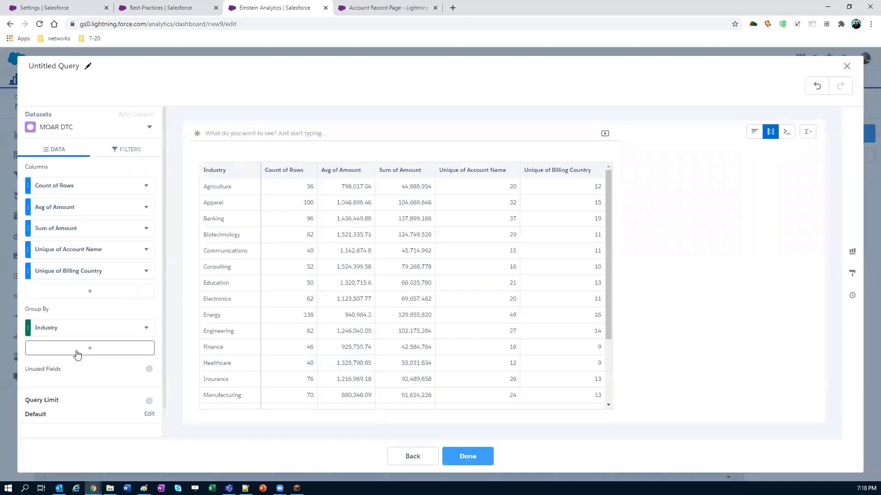
click(77, 353)
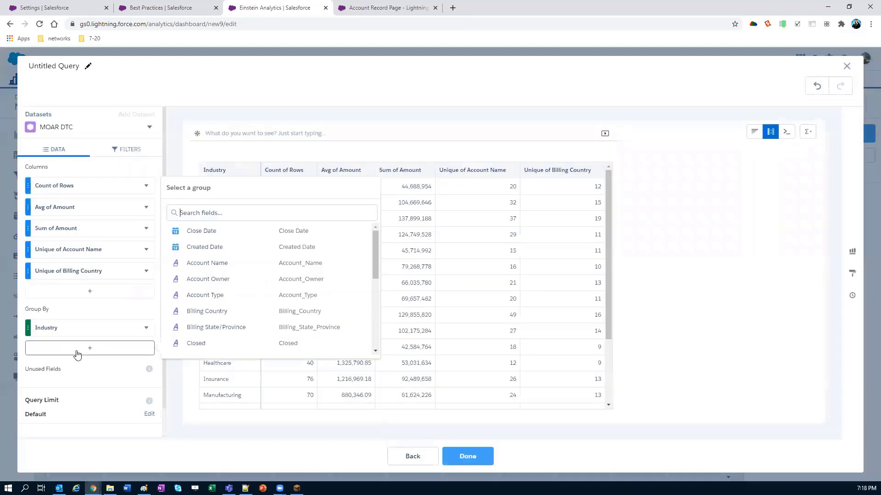
click(202, 231)
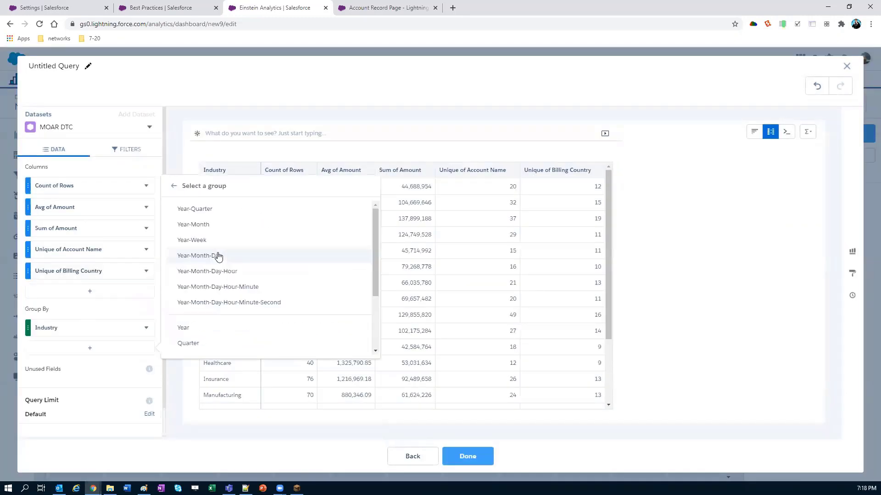
click(202, 224)
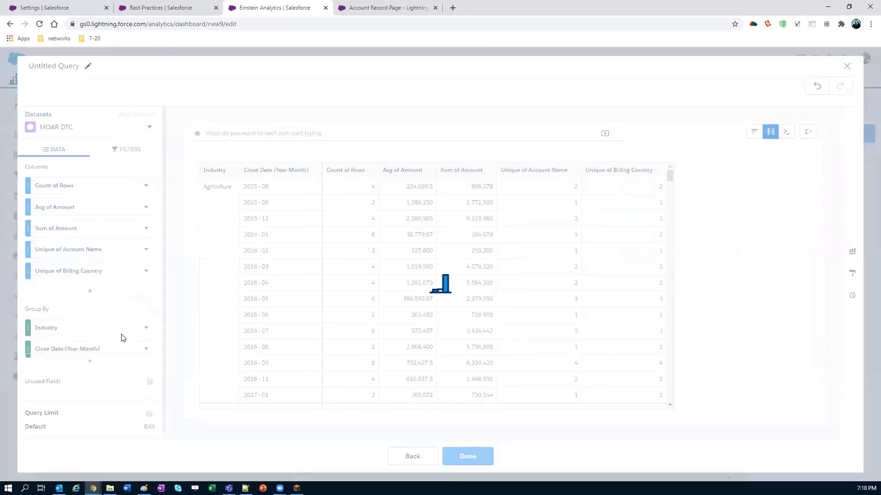
- Add Account Owner and Account Type groupings, with Account Type above Account Owner, and finish the query
click(72, 369)
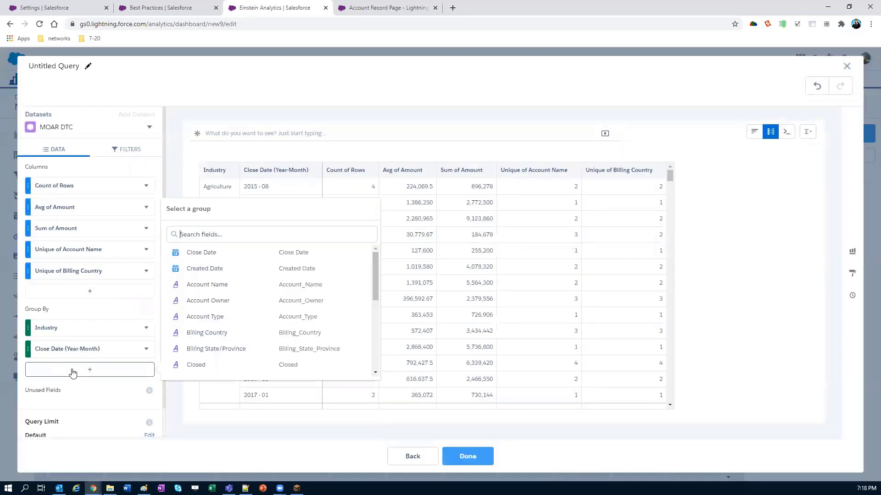
click(217, 304)
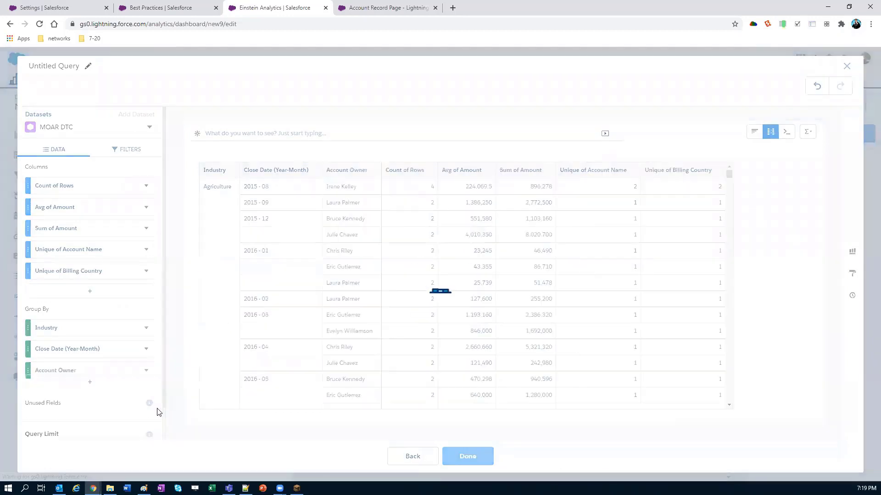
click(73, 391)
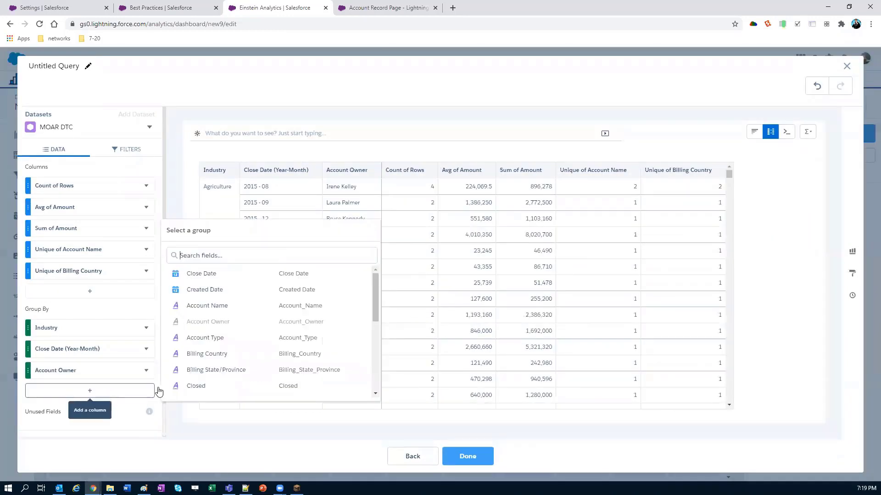
text(ty)
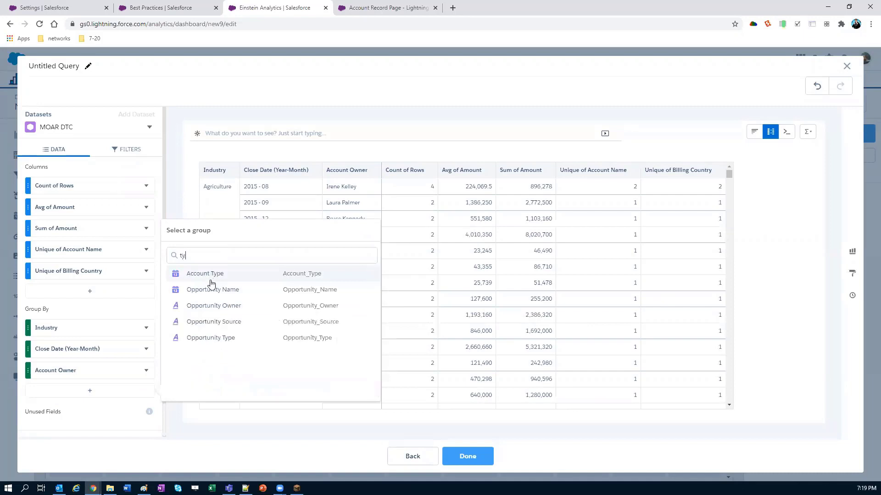
click(211, 275)
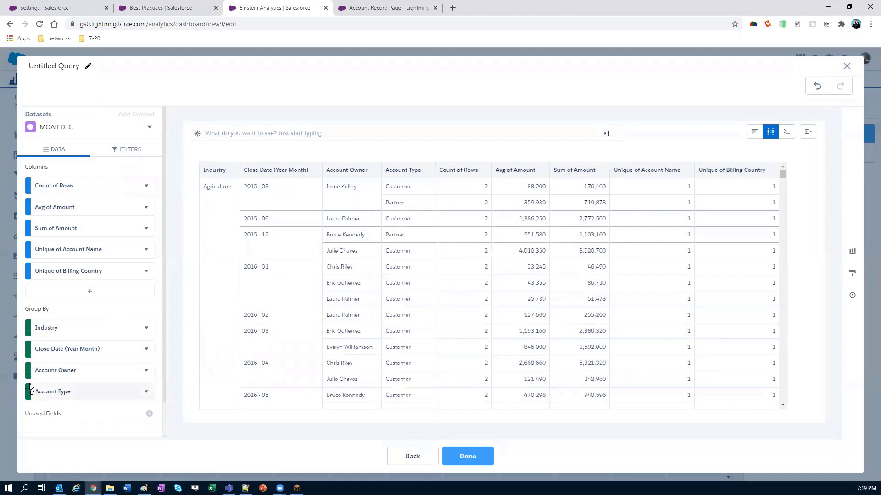
drag(31, 389, 32, 367)
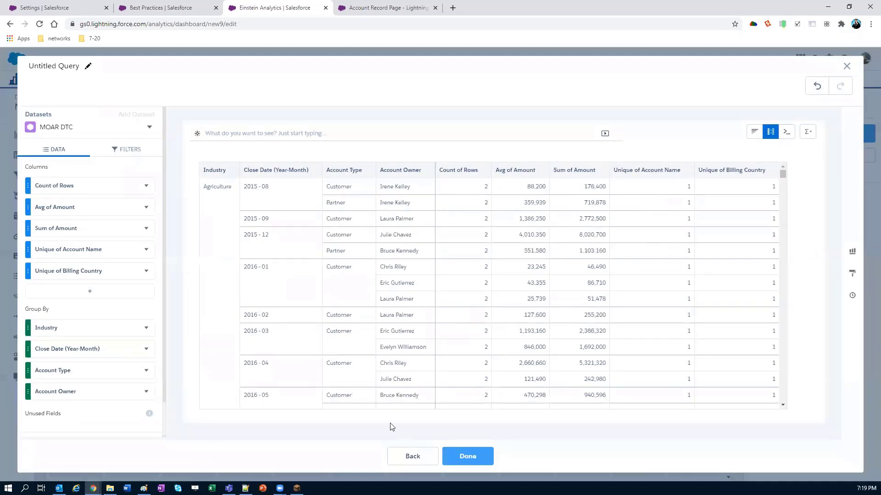
click(469, 451)
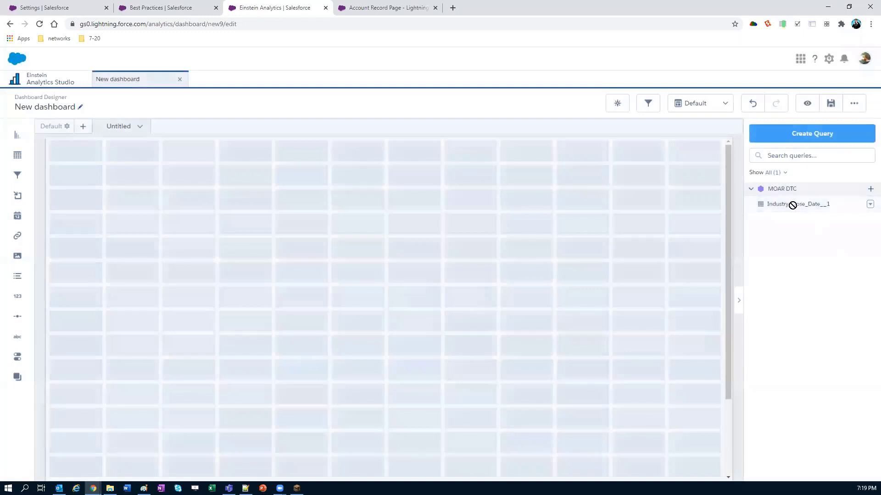
- Drop the MOAR DTC query onto the canvas as a table, preview it, and enlarge the widget
drag(792, 205, 312, 243)
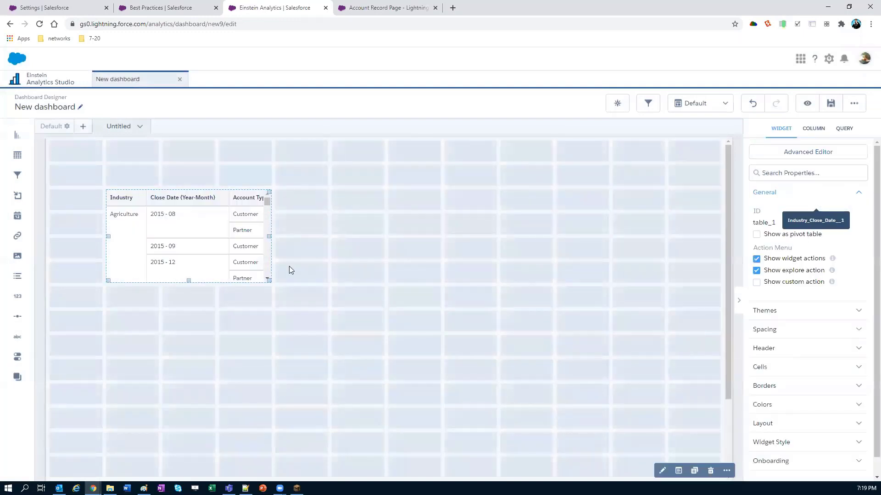
click(807, 104)
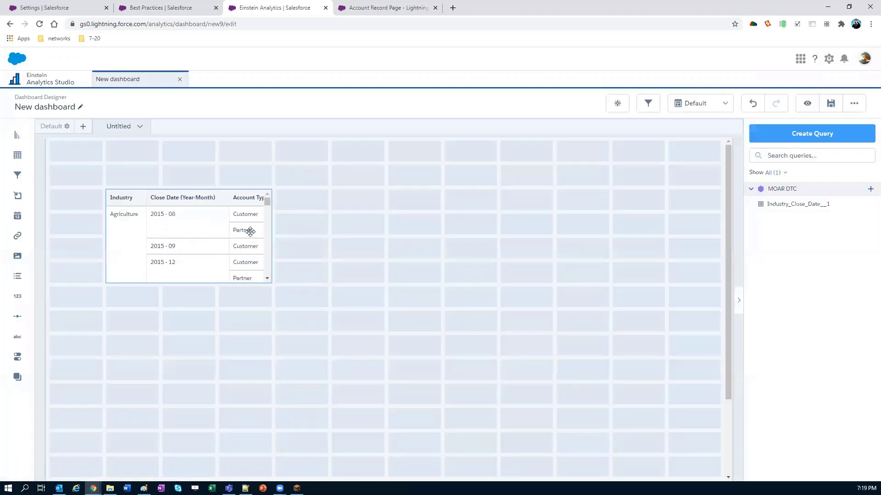
click(241, 271)
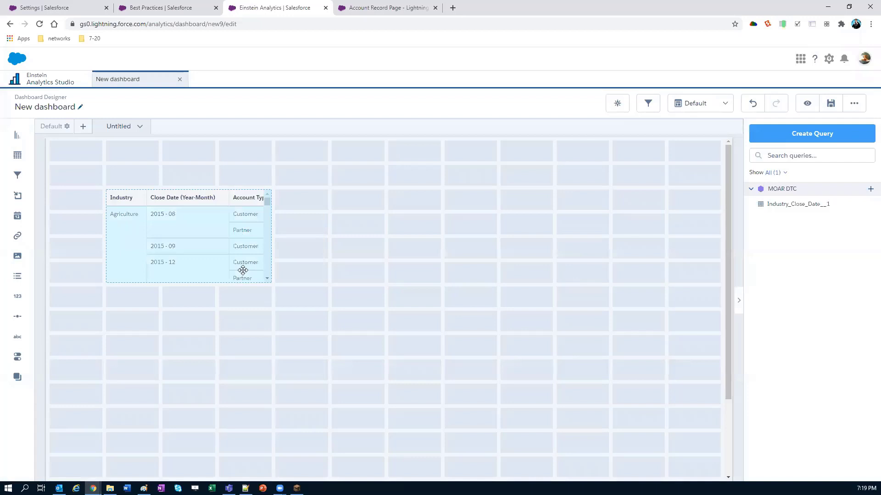
drag(270, 283, 489, 421)
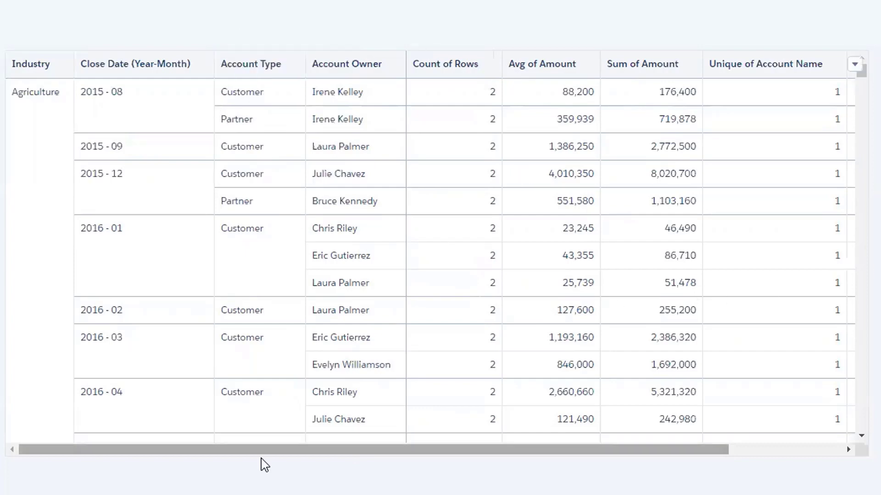
- Try freezing the table's columns up to Account Owner, then up to Account Type, scrolling to check
drag(281, 453, 443, 444)
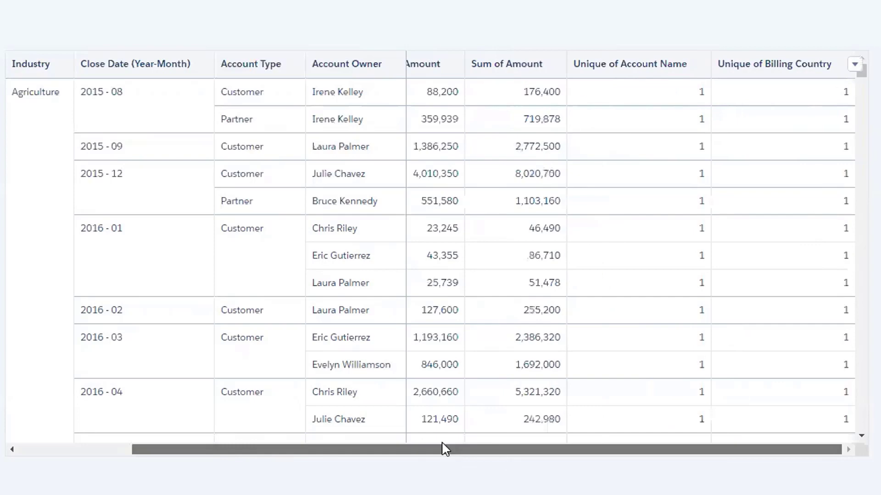
drag(319, 426, 433, 432)
drag(376, 433, 221, 433)
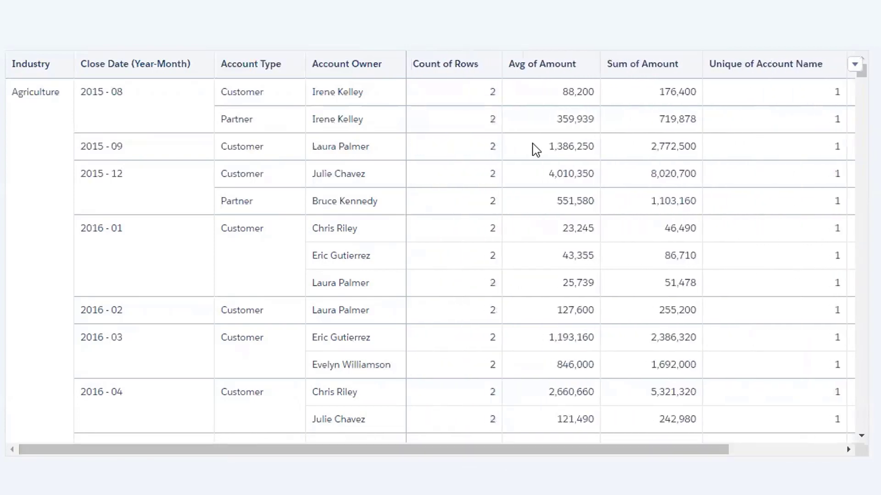
click(395, 66)
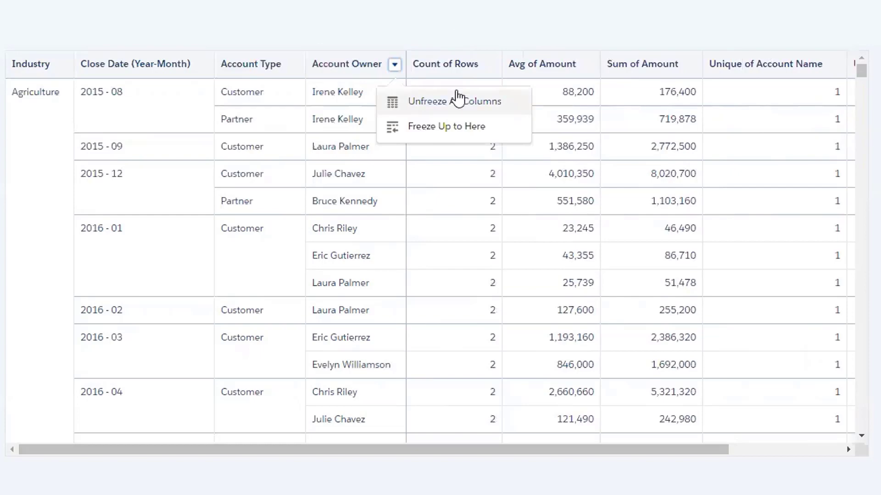
click(455, 130)
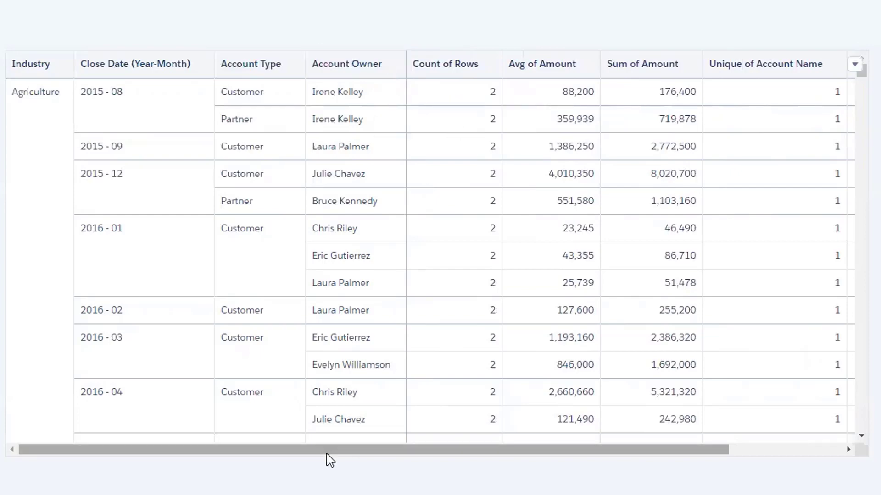
drag(326, 458, 204, 414)
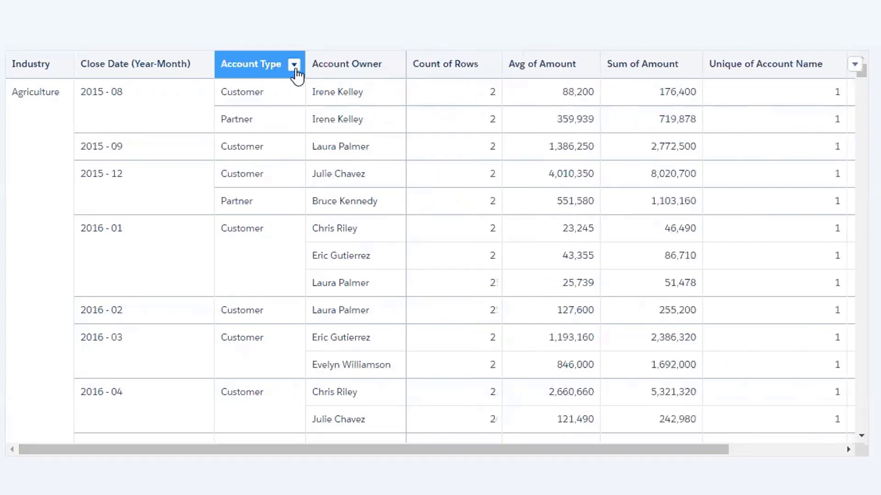
click(294, 65)
click(318, 135)
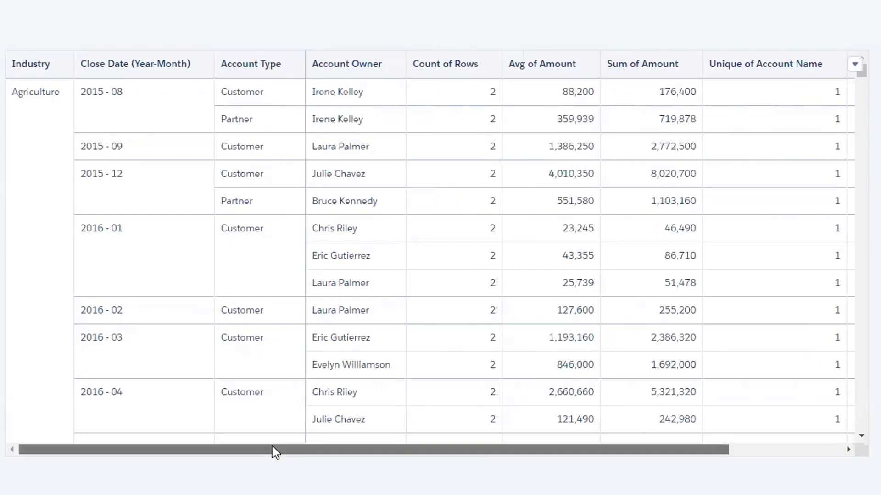
drag(273, 452, 387, 447)
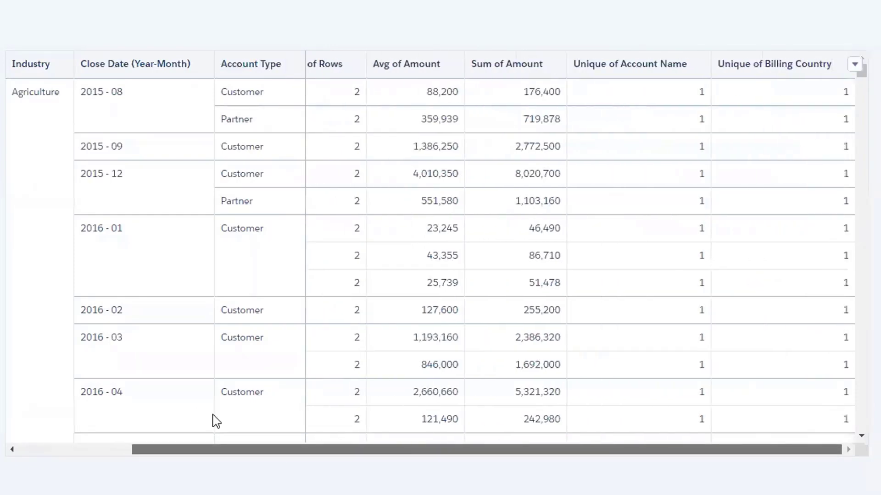
scroll(215, 421, left, 3)
scroll(346, 420, right, 3)
scroll(220, 411, left, 3)
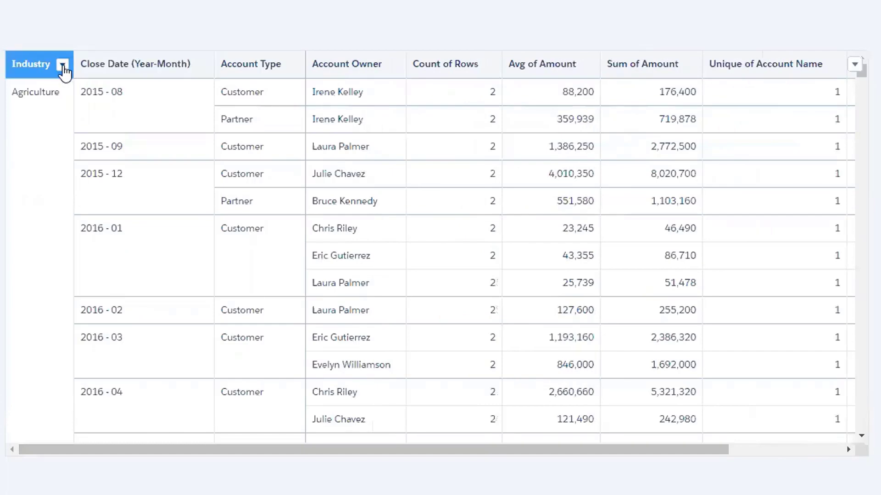
- Unfreeze all of the table's columns and scroll sideways to compare
click(62, 65)
click(92, 121)
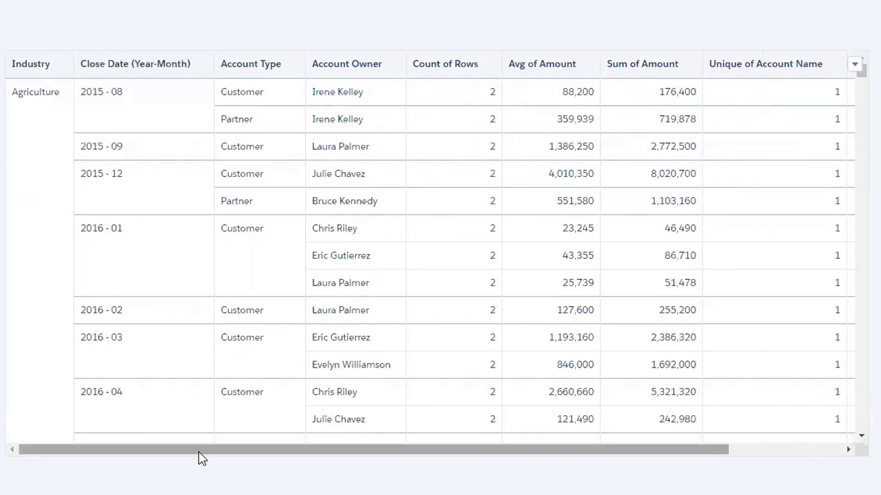
scroll(456, 452, right, 3)
scroll(20, 440, left, 3)
scroll(511, 430, right, 3)
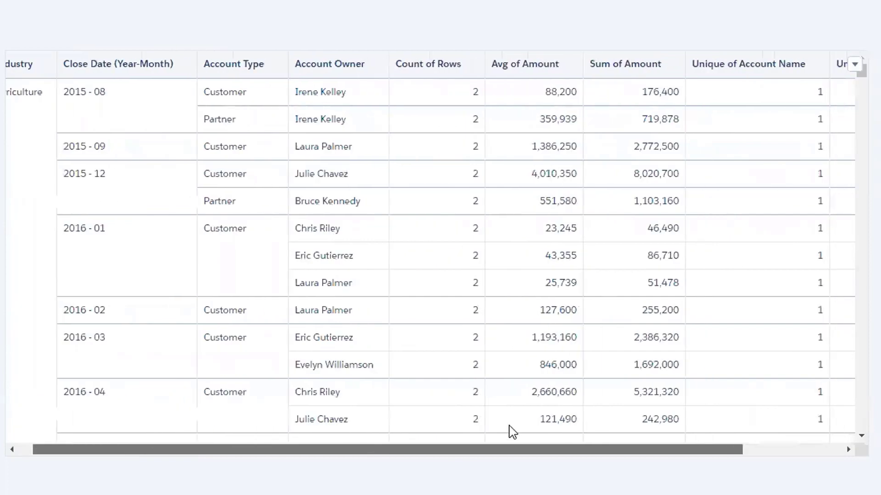
scroll(101, 443, left, 3)
scroll(393, 426, right, 3)
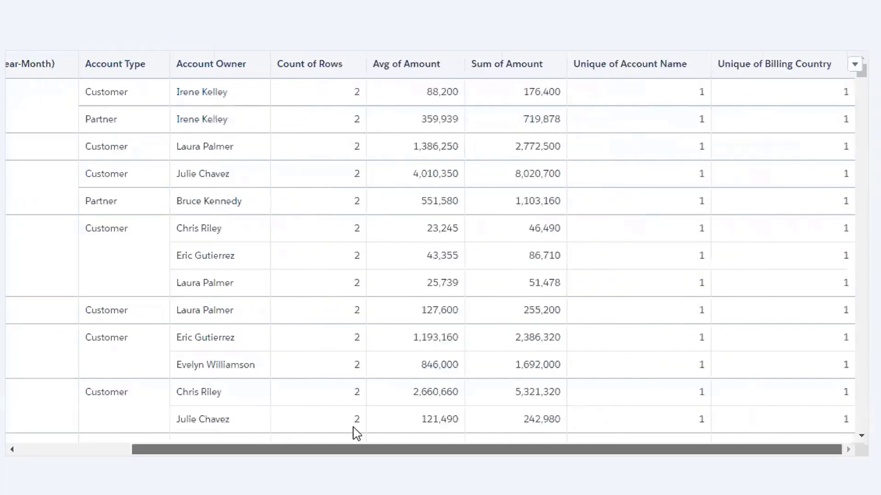
scroll(146, 448, left, 3)
scroll(146, 449, right, 3)
scroll(236, 442, left, 3)
scroll(246, 452, right, 3)
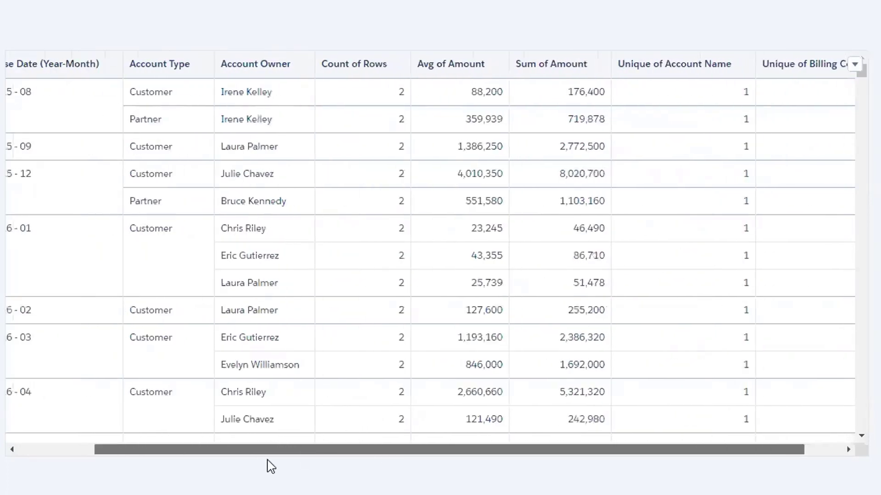
scroll(106, 457, left, 3)
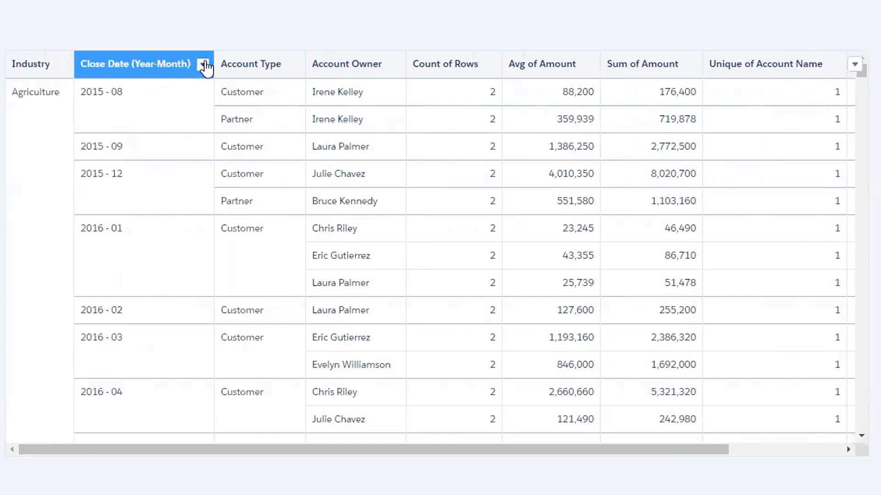
- Freeze columns up to Close Date (Year-Month) and scroll sideways to confirm they stay fixed
click(204, 66)
click(238, 105)
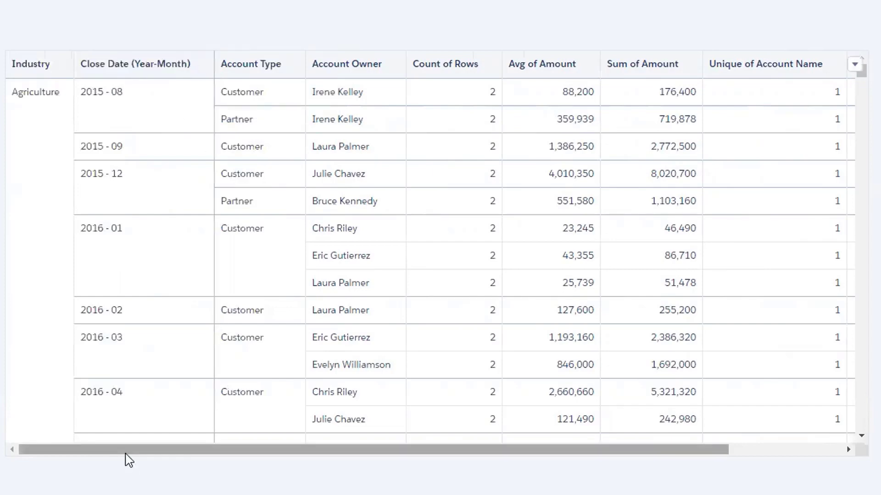
scroll(125, 454, right, 4)
scroll(152, 450, left, 4)
scroll(100, 444, right, 4)
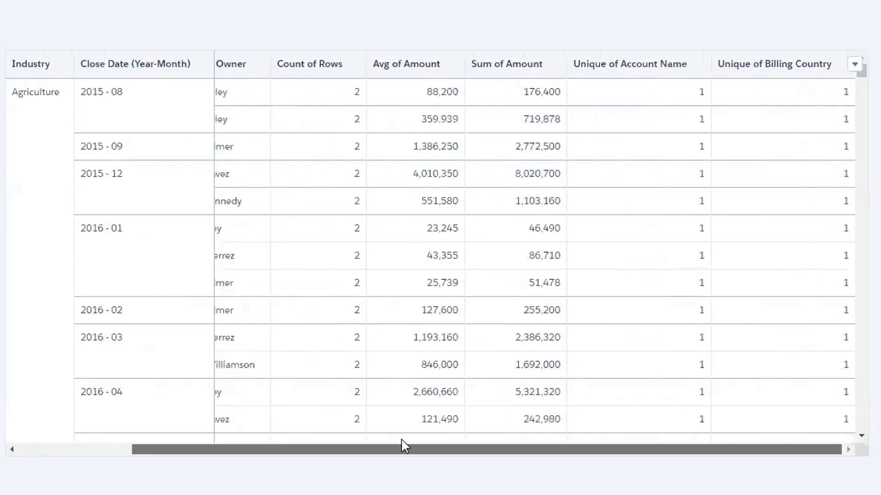
drag(402, 445, 3, 433)
scroll(383, 452, right, 4)
scroll(91, 456, left, 4)
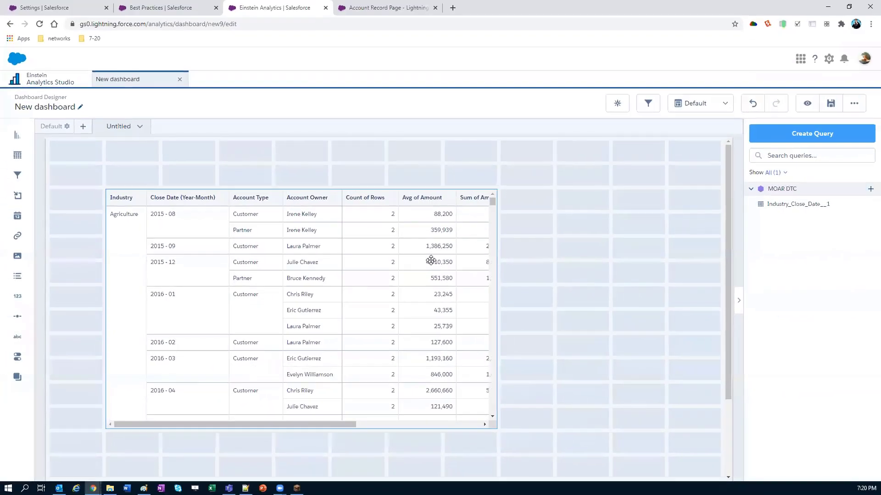
- Turn on Show Subtotals in the table's query and update the widget
double_click(430, 261)
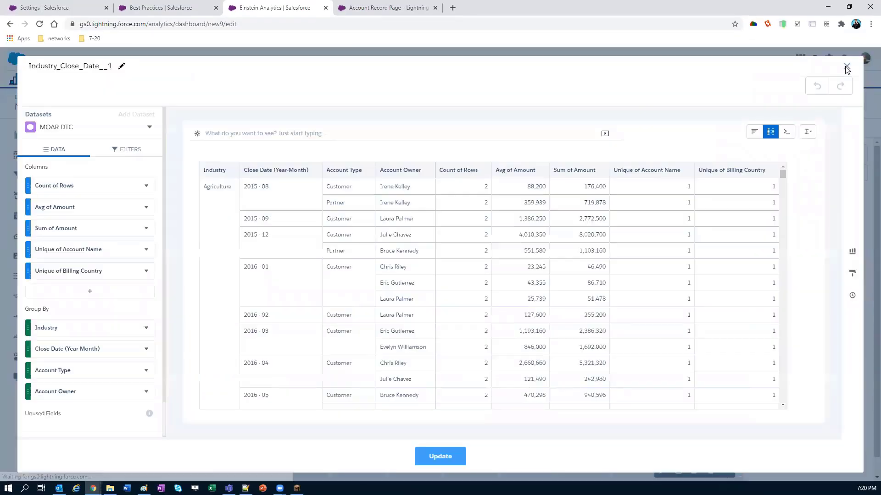
click(811, 133)
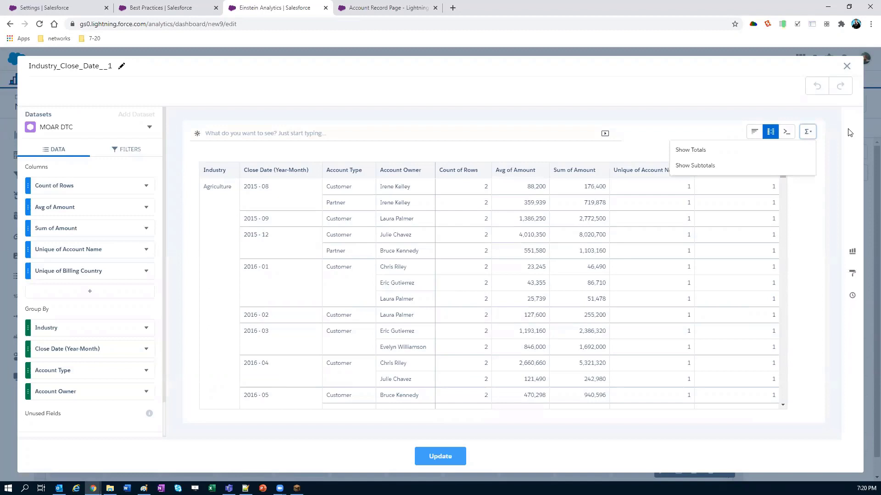
click(694, 168)
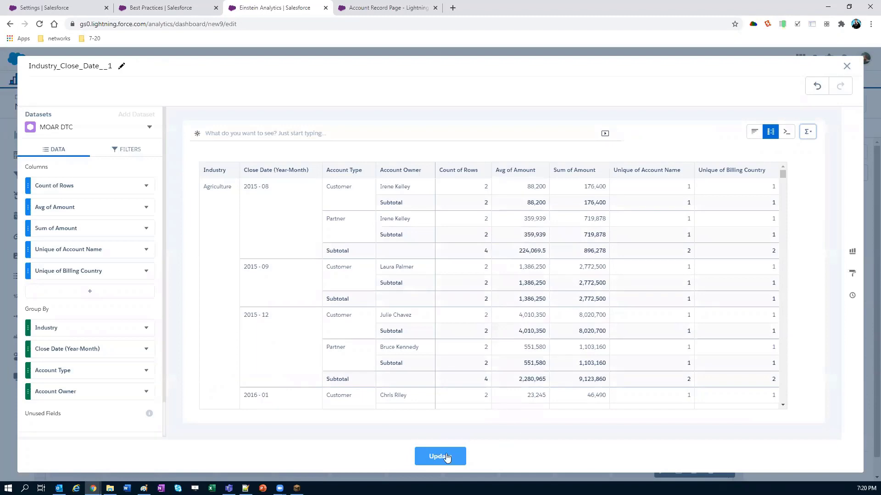
click(445, 458)
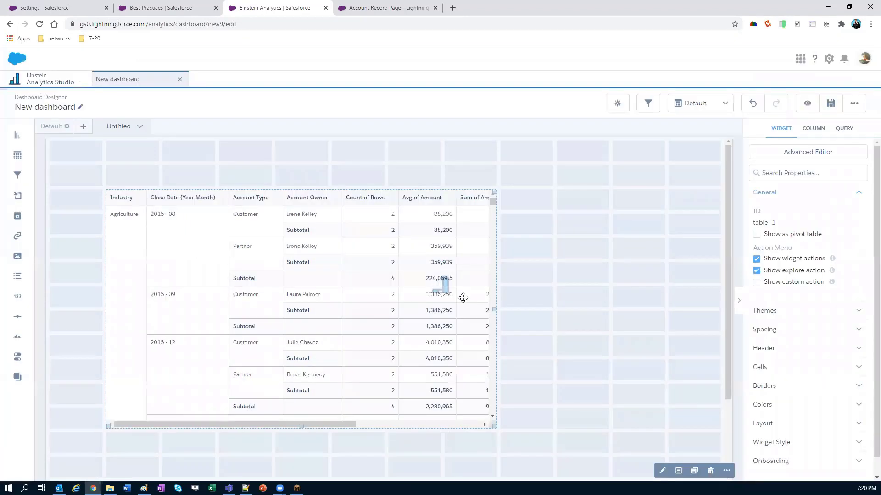
click(816, 104)
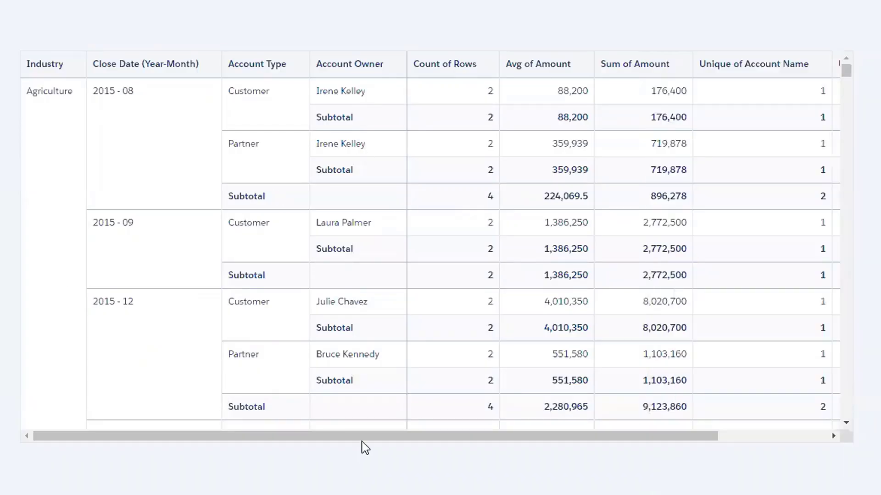
scroll(182, 317, down, 3)
scroll(182, 316, up, 3)
scroll(196, 265, down, 15)
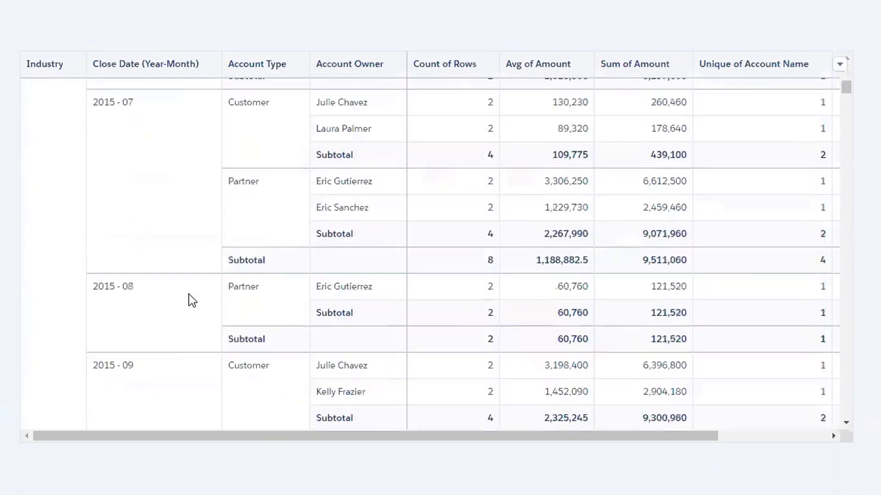
scroll(169, 259, up, 5)
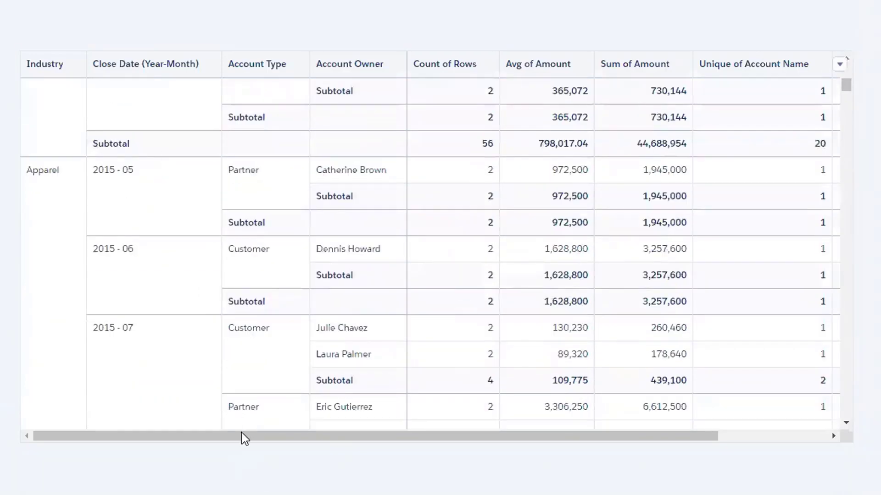
scroll(153, 266, up, 15)
scroll(155, 265, up, 8)
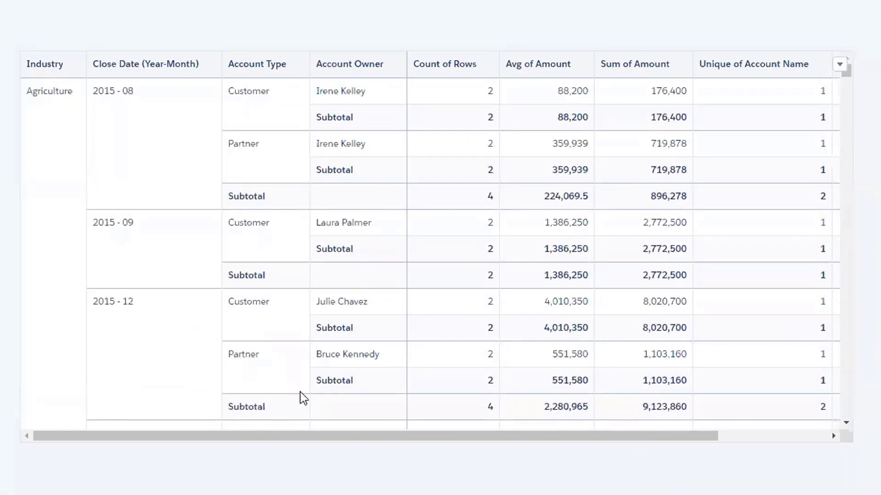
drag(441, 436, 168, 415)
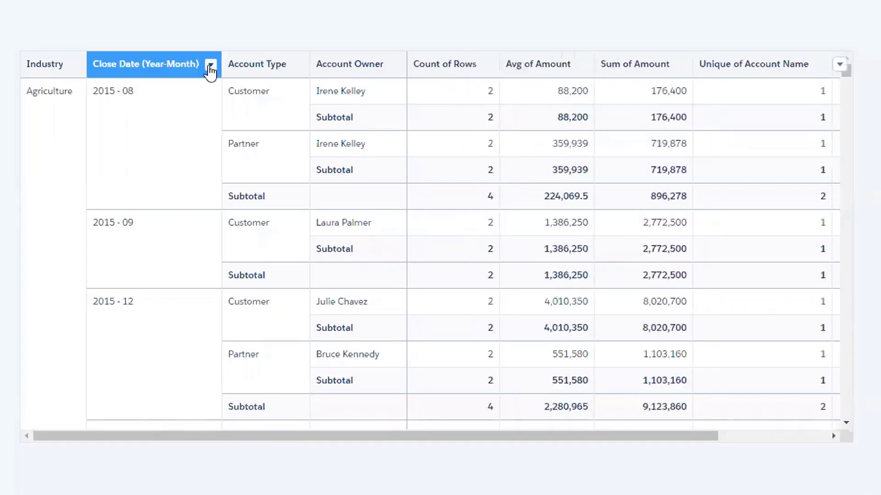
click(211, 67)
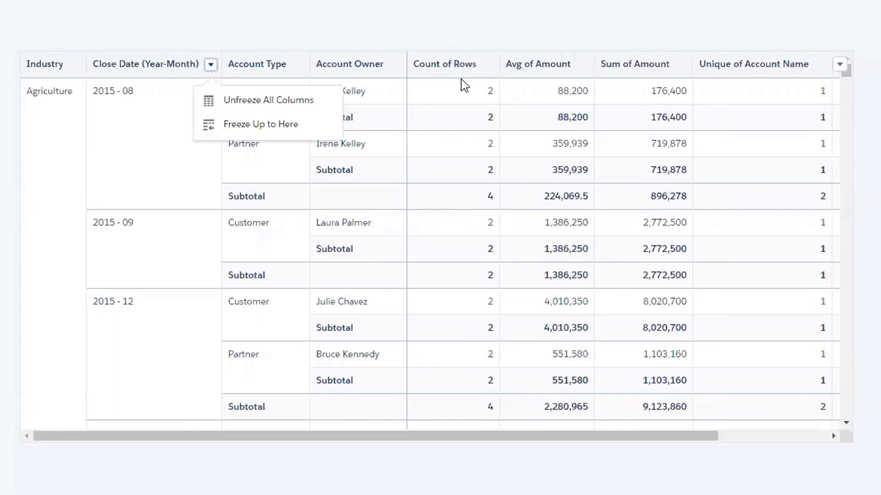
click(490, 70)
click(488, 70)
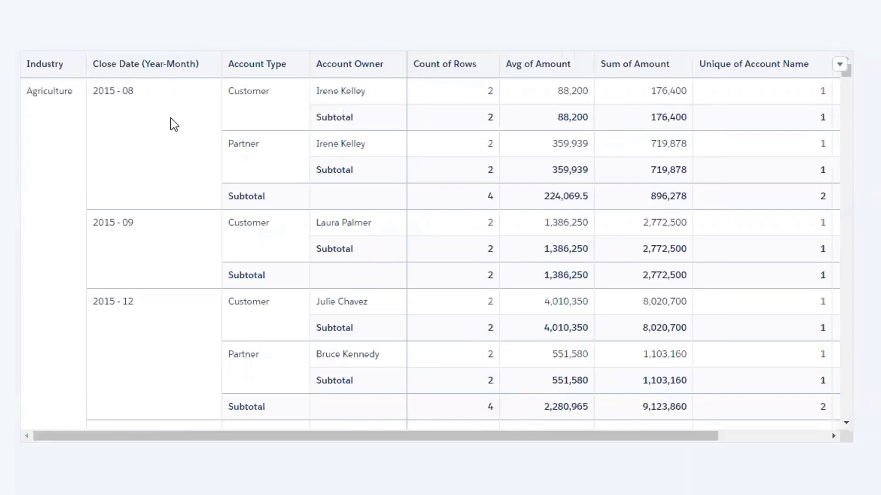
click(839, 65)
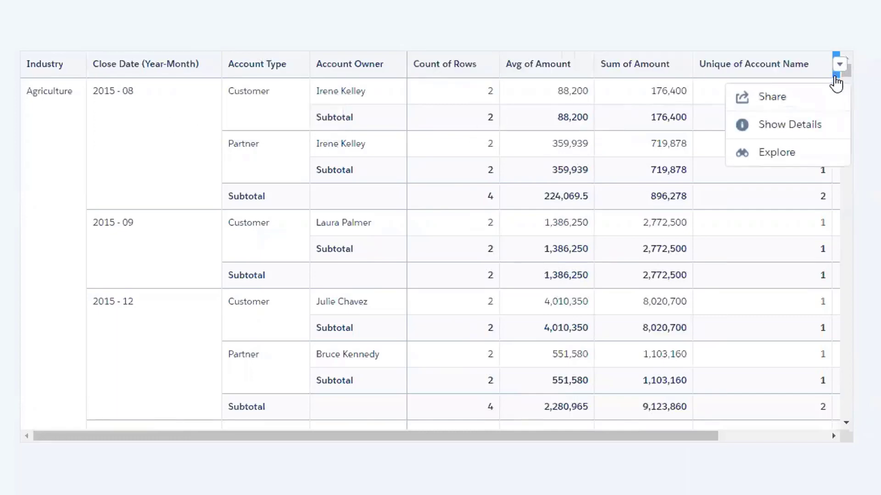
click(745, 305)
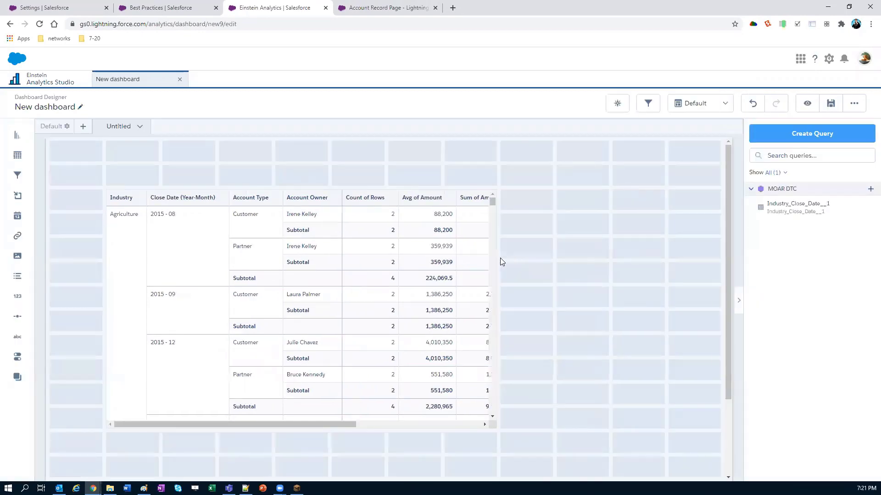
- In the table's Layout settings, freeze the first 2 columns and enable Expand/Collapse for grouped rows
click(362, 247)
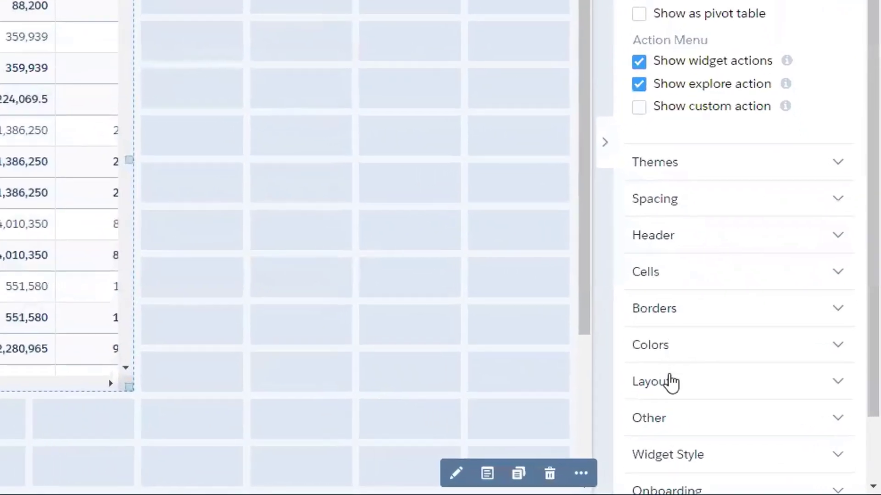
click(748, 413)
scroll(759, 352, down, 2)
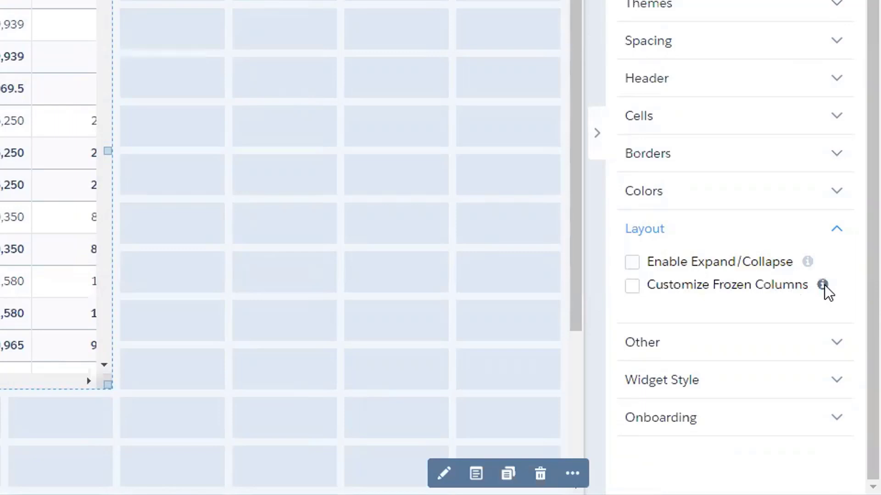
mouse_move(824, 287)
click(633, 288)
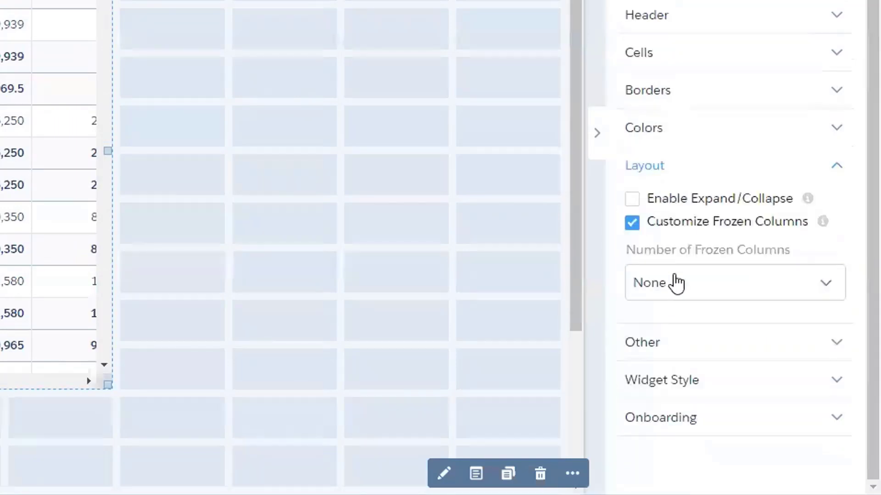
click(676, 283)
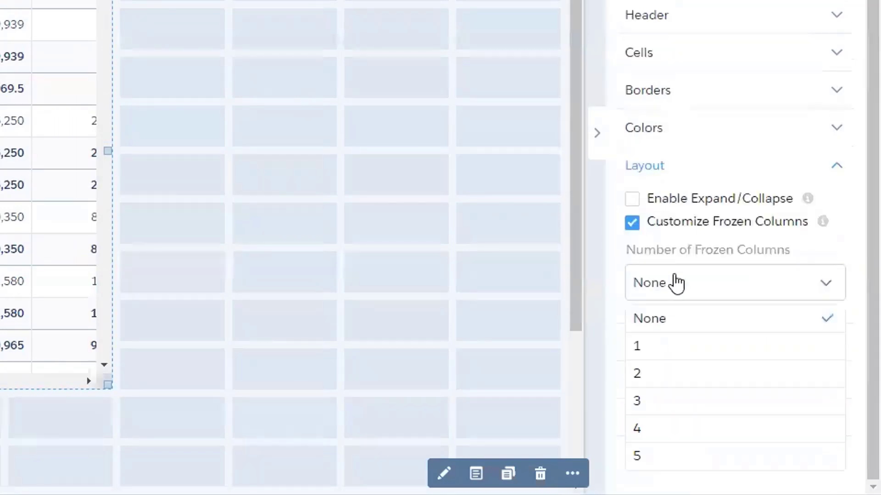
click(648, 372)
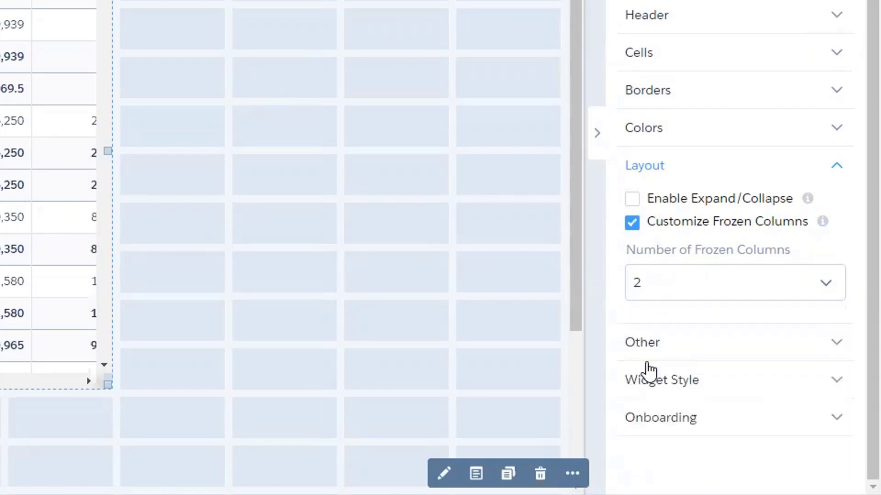
click(634, 196)
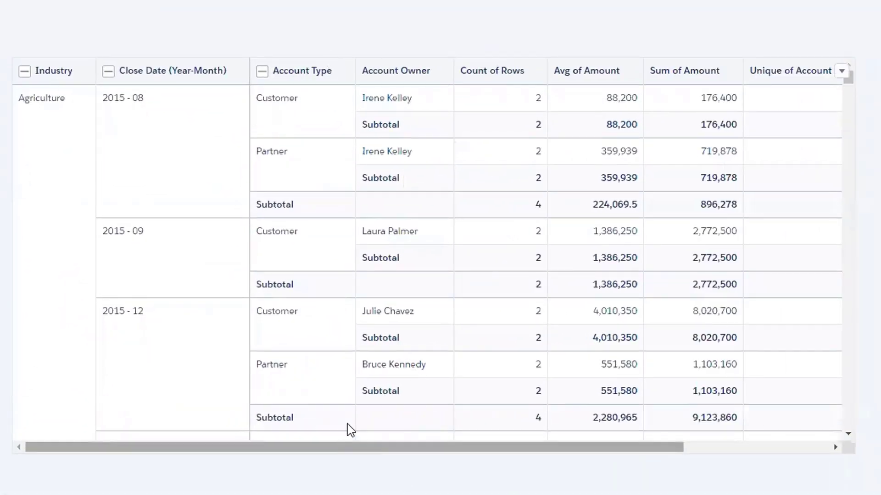
- Check the Close Date column's options and scroll the table sideways past the frozen Industry and Close Date columns
click(147, 82)
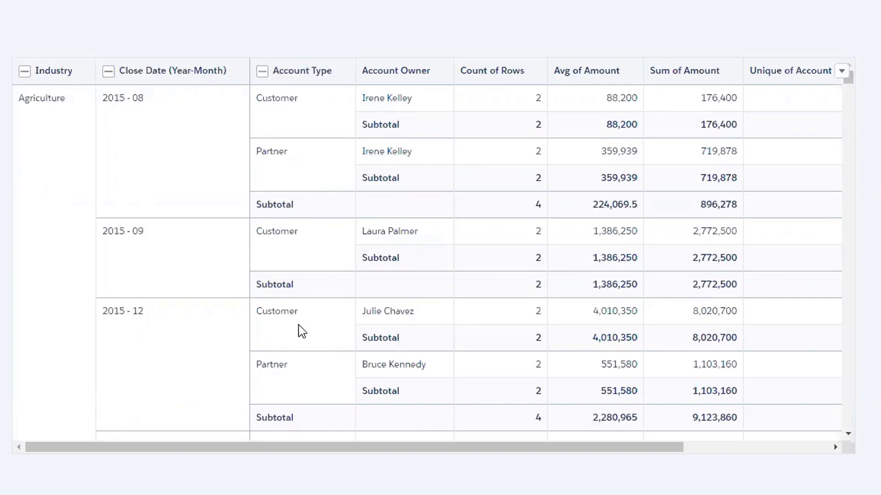
drag(283, 448, 286, 278)
click(238, 71)
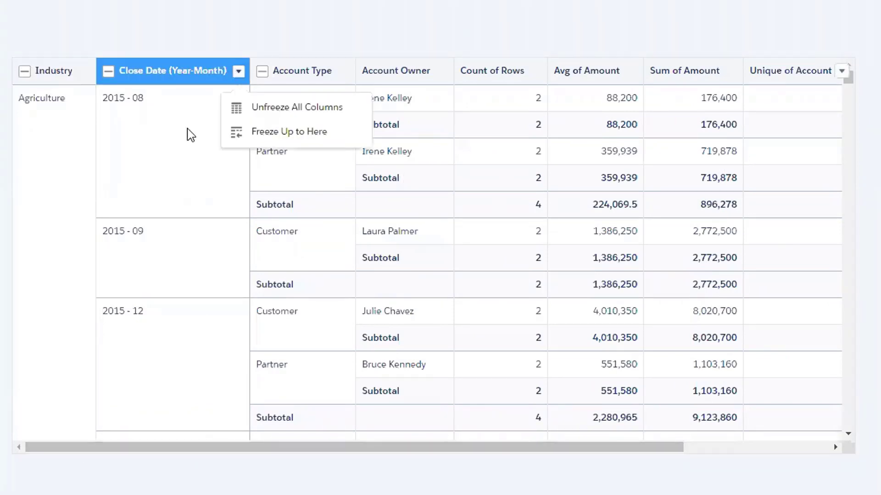
mouse_move(291, 451)
mouse_down()
mouse_move(364, 455)
mouse_move(275, 447)
mouse_up()
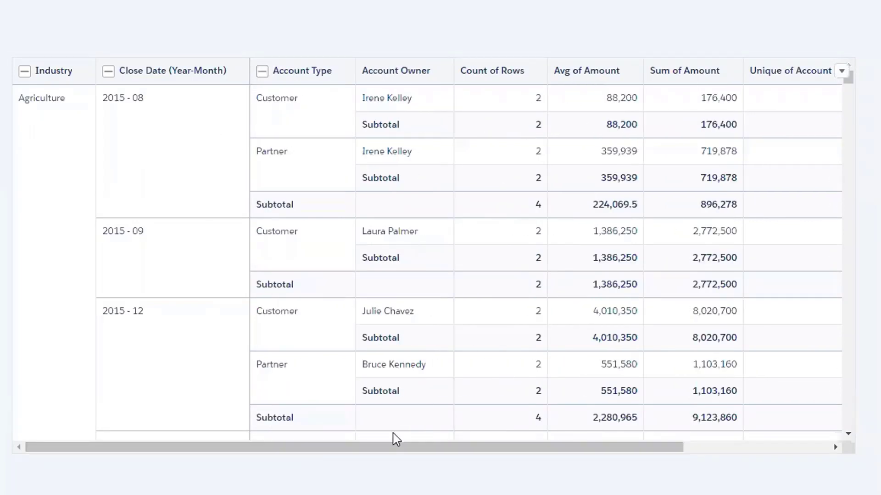
drag(396, 440, 85, 395)
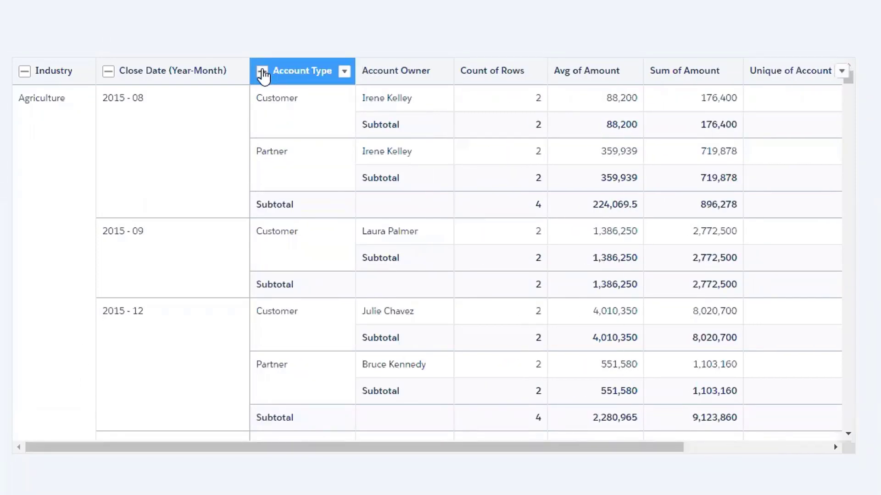
click(261, 72)
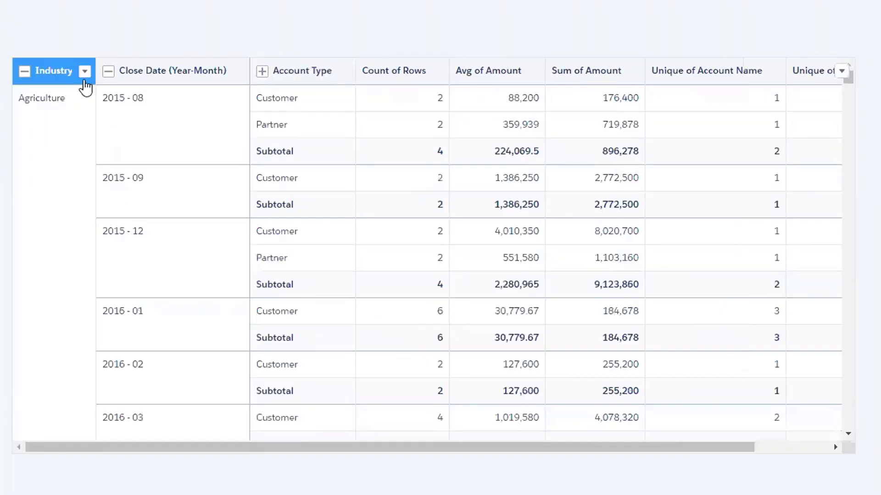
click(108, 72)
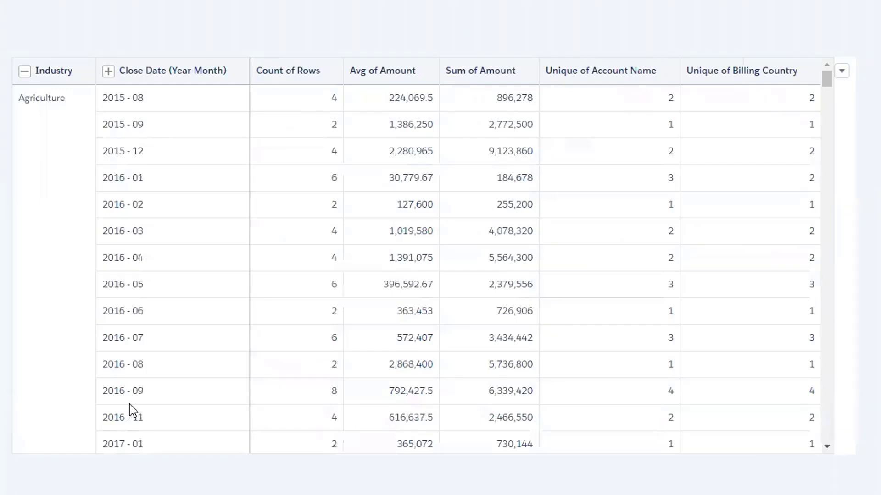
click(27, 77)
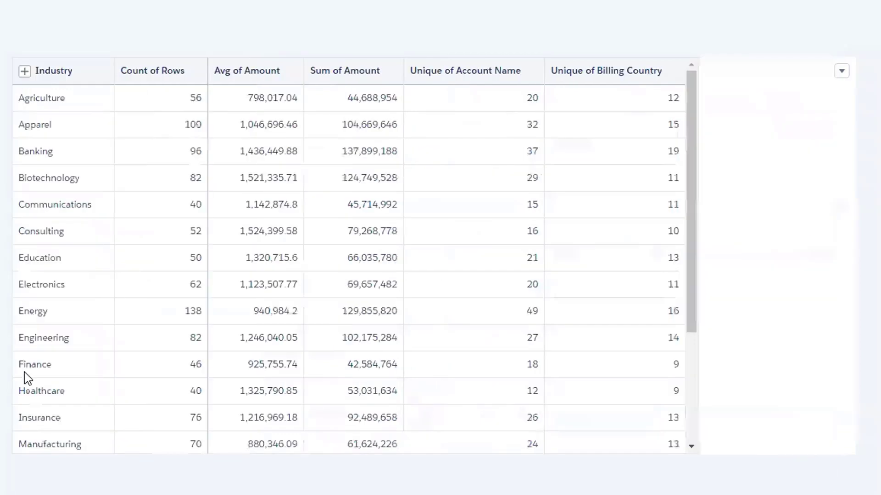
scroll(57, 177, down, 3)
scroll(57, 197, up, 3)
click(24, 71)
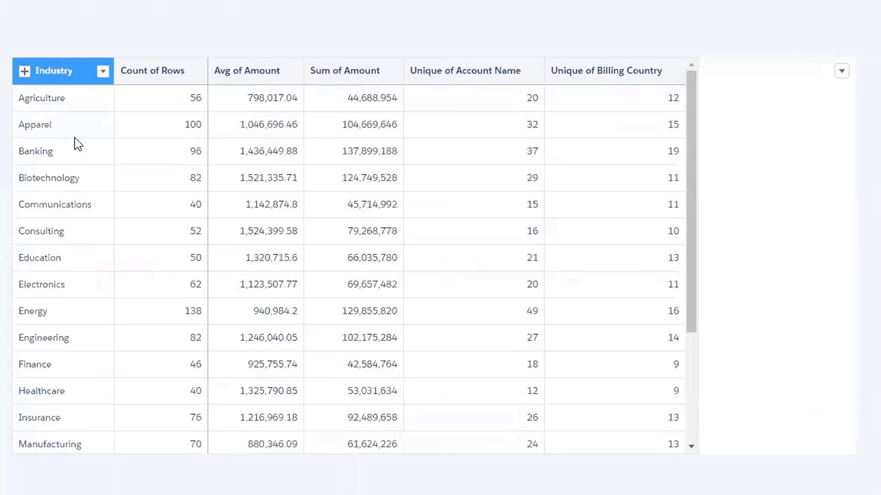
click(108, 71)
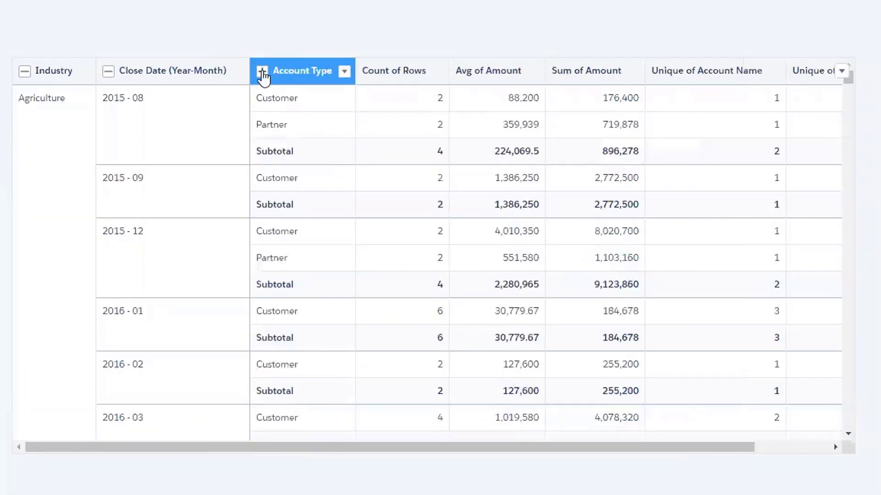
- Scroll the previewed table down and back up to inspect the expanded Account Owner rows
scroll(442, 358, down, 8)
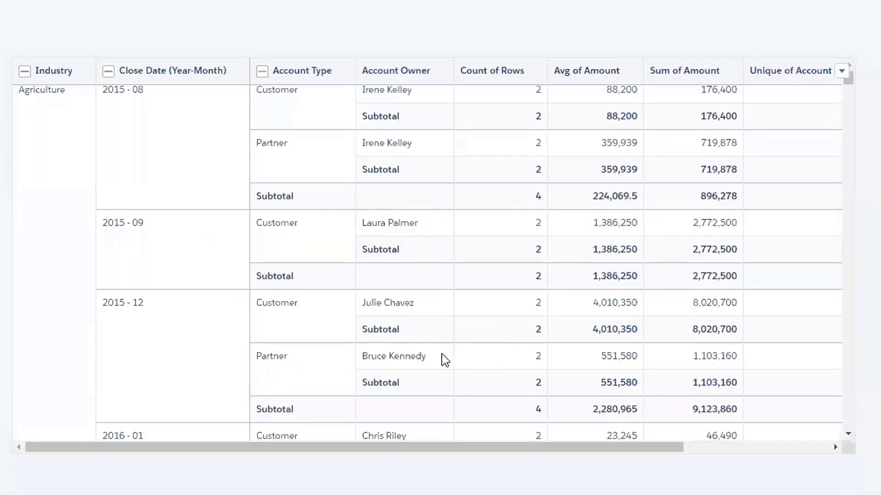
scroll(444, 360, up, 10)
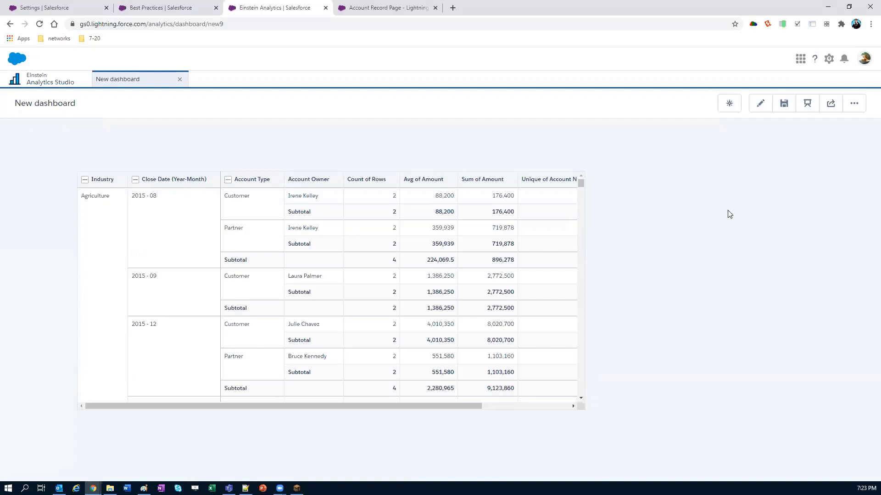
- Put the dashboard in edit mode and dismiss the single-data-source warning from Connect Data Sources
click(853, 105)
click(760, 103)
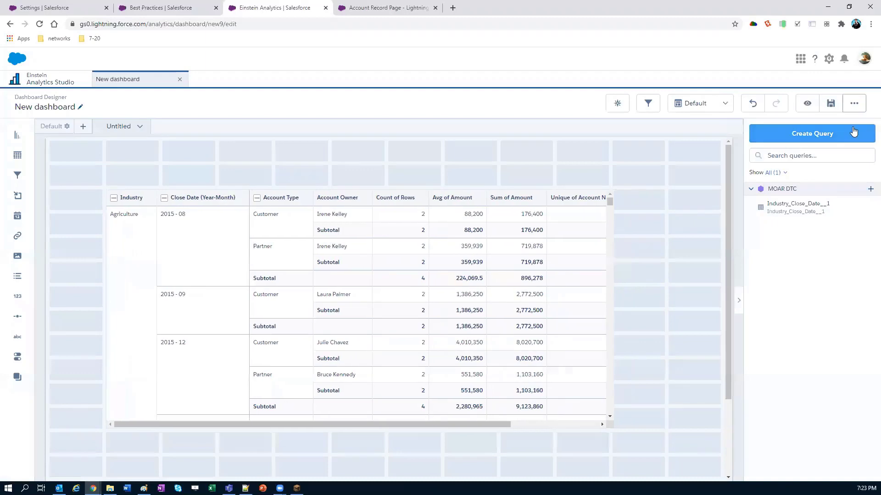
click(854, 104)
click(798, 160)
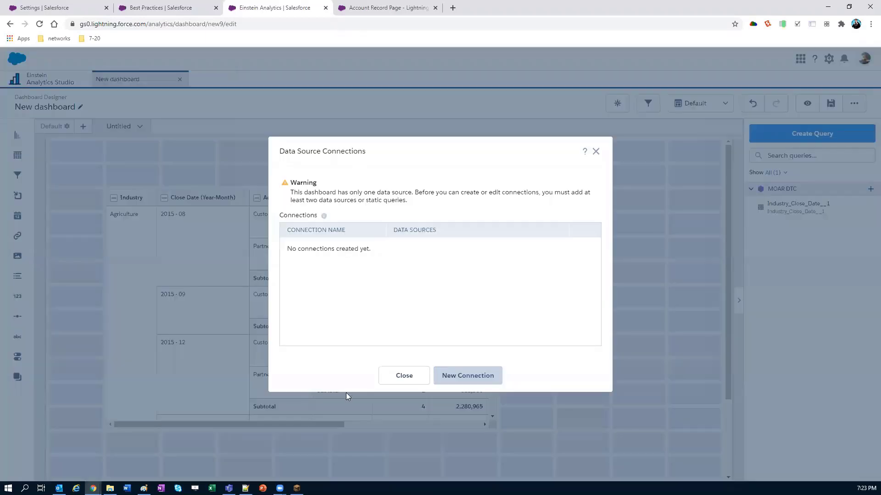
click(392, 375)
- Add a new query, all_1, on the DTC Opptys dataset
click(781, 142)
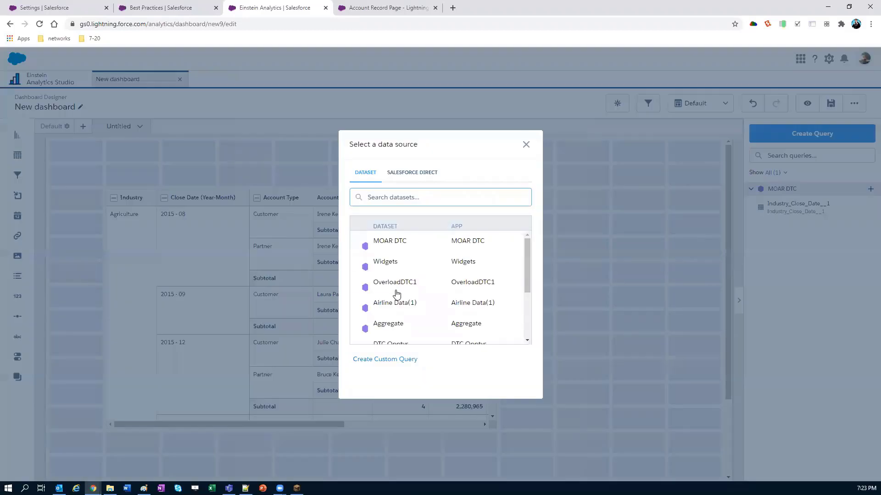
scroll(395, 312, down, 1)
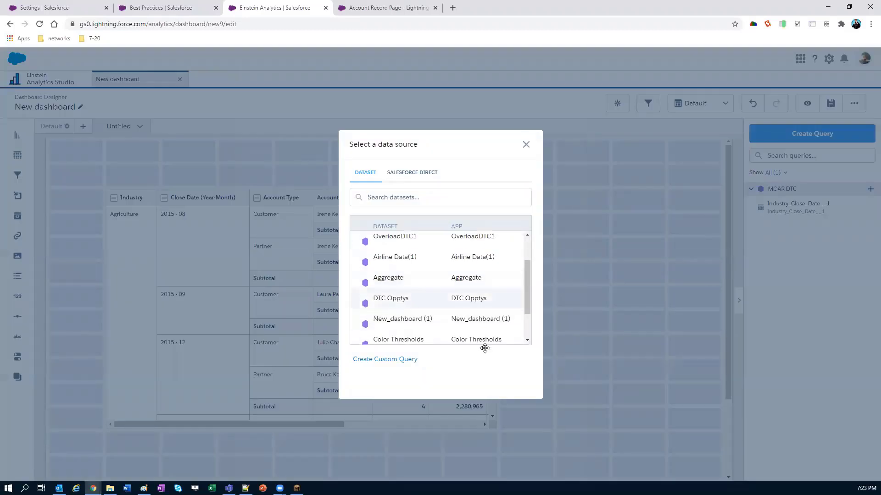
key(Escape)
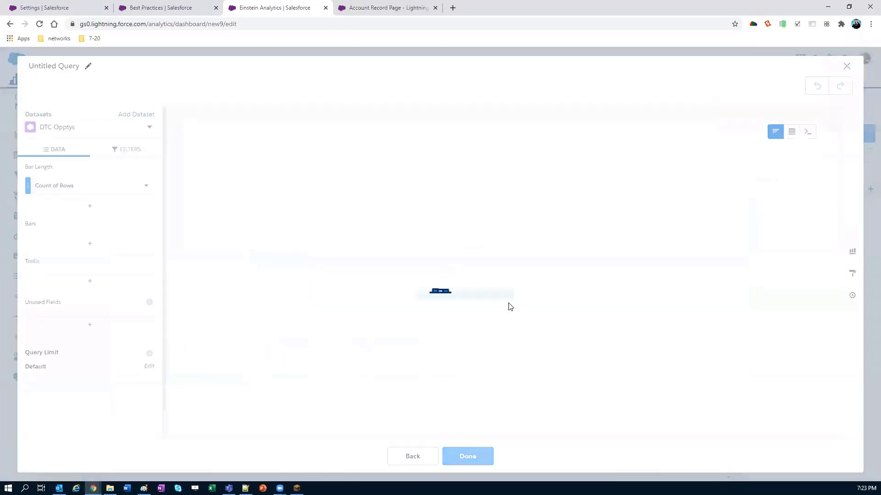
key(Escape)
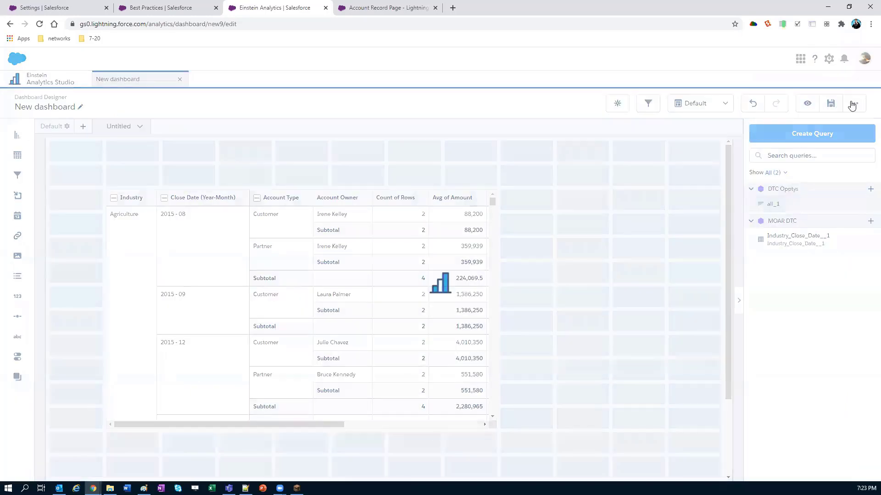
- Start a new 'stage' connection with MOAR_DTC's Stage field as the first source
click(853, 103)
click(811, 159)
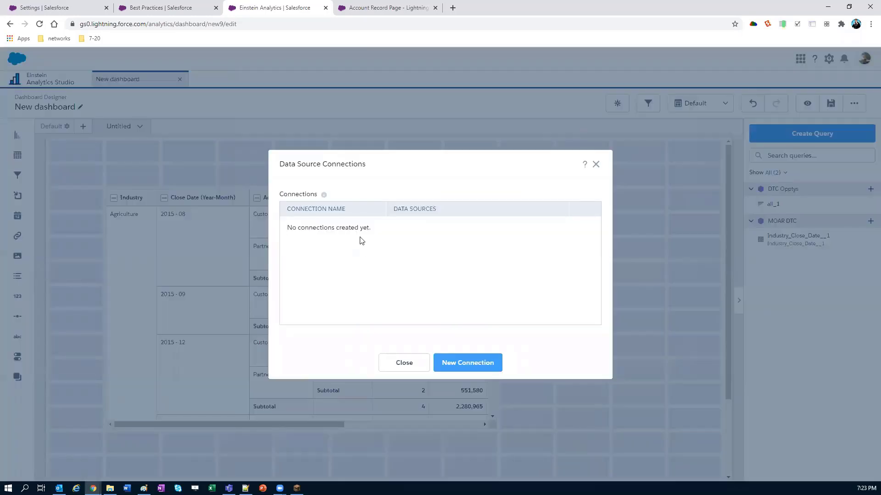
click(464, 361)
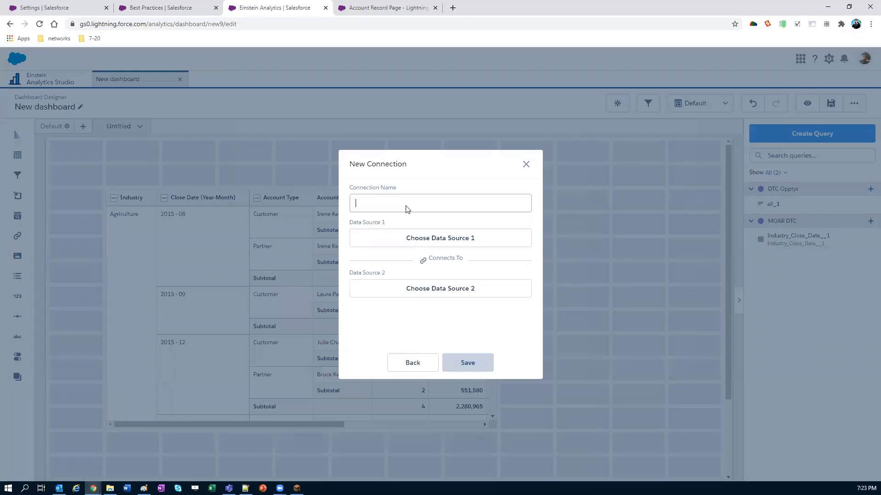
click(403, 293)
click(391, 250)
text(sta)
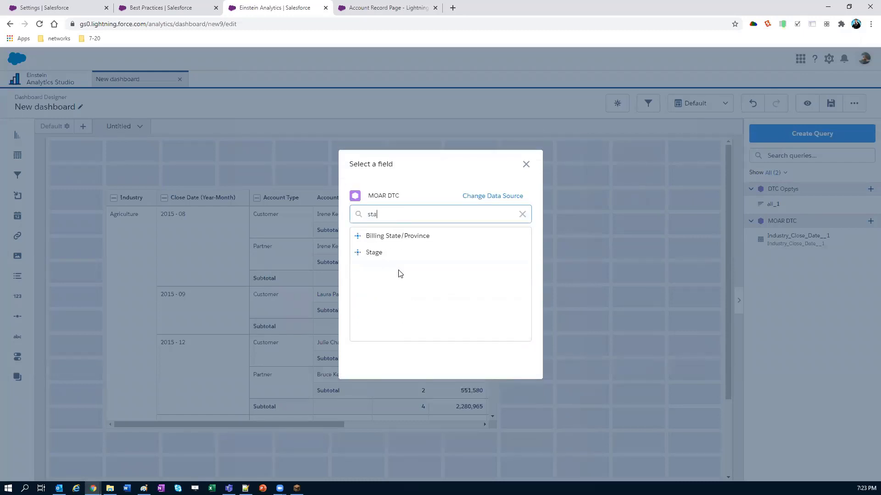
click(370, 253)
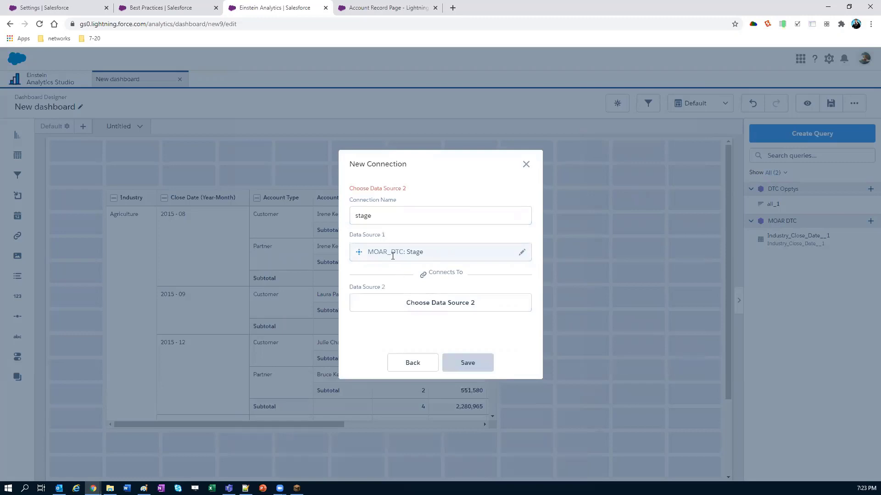
- Add DTC_Opptys Stage as the second source and add a slot for a third source
click(400, 304)
click(392, 270)
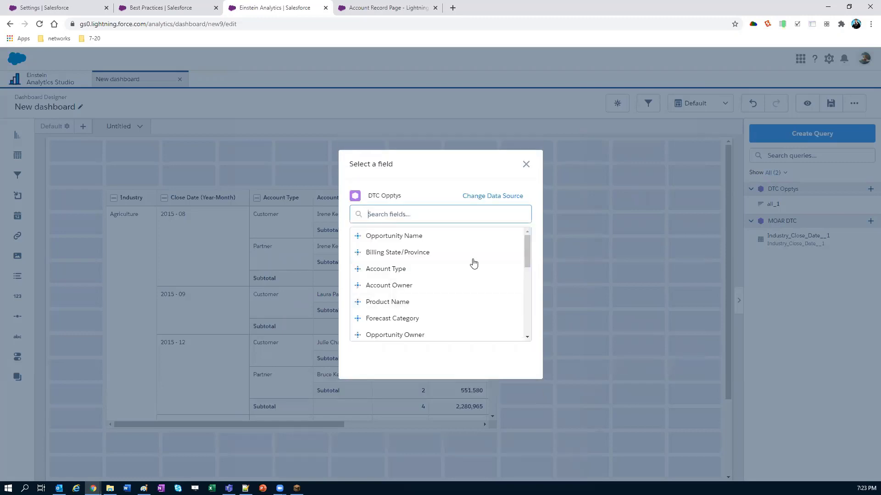
text(sta)
click(374, 255)
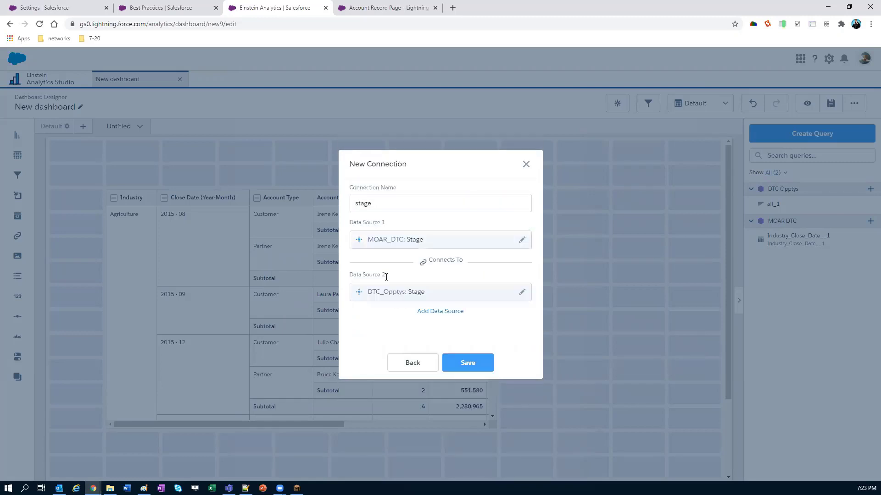
click(445, 311)
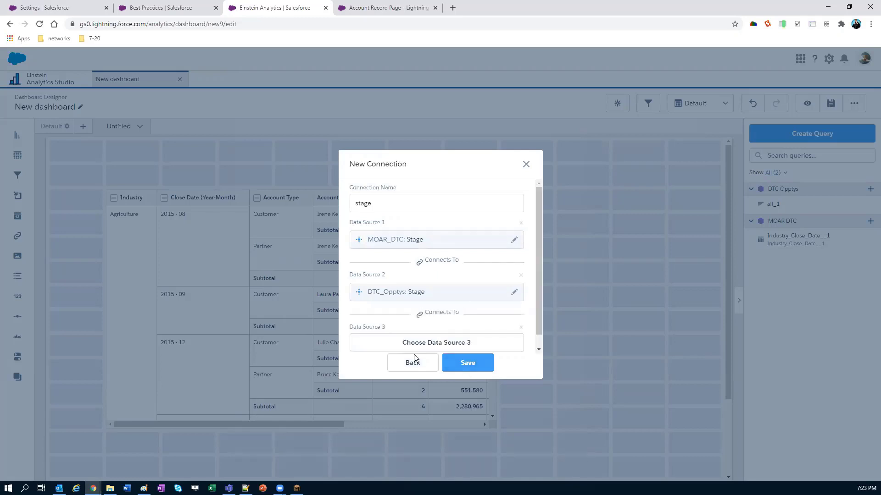
scroll(422, 321, down, 1)
- Browse Salesforce objects and datasets for a third source, then save the stage connection without one and close the list
click(435, 331)
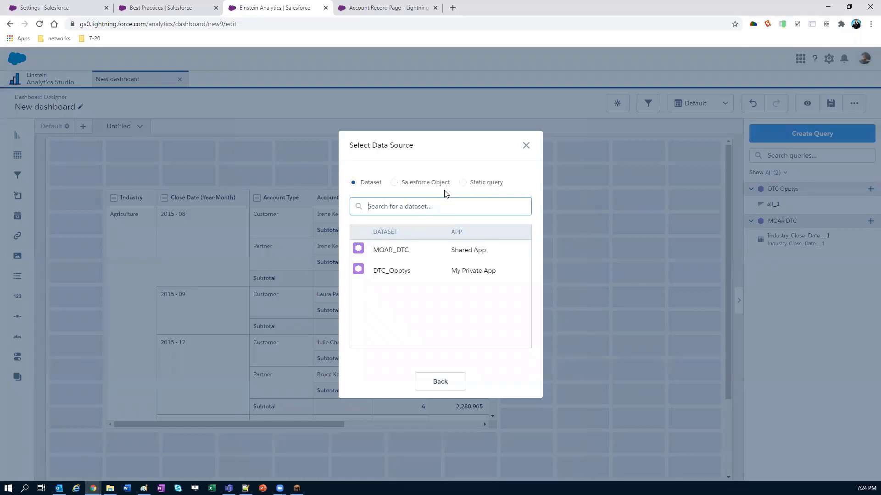
click(394, 183)
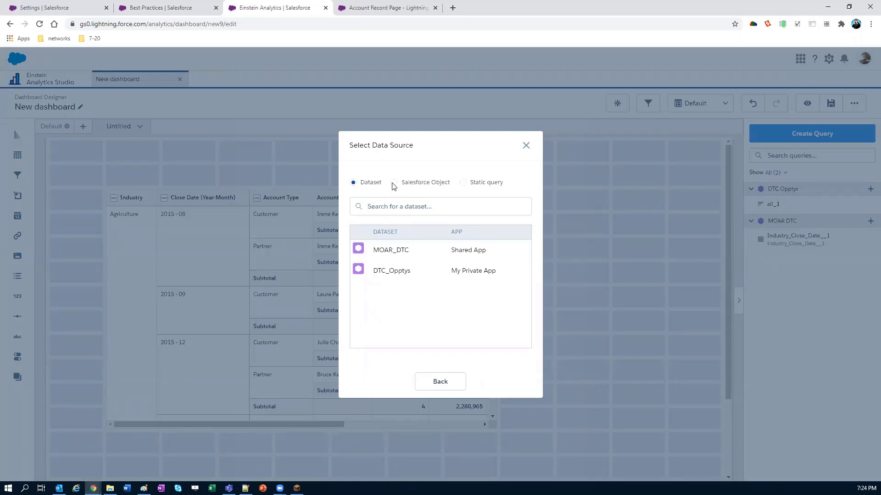
click(364, 184)
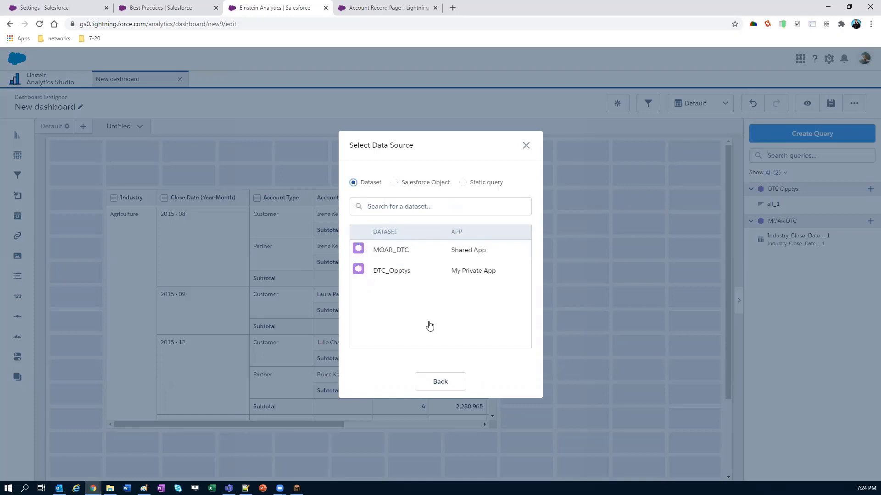
click(439, 382)
click(467, 363)
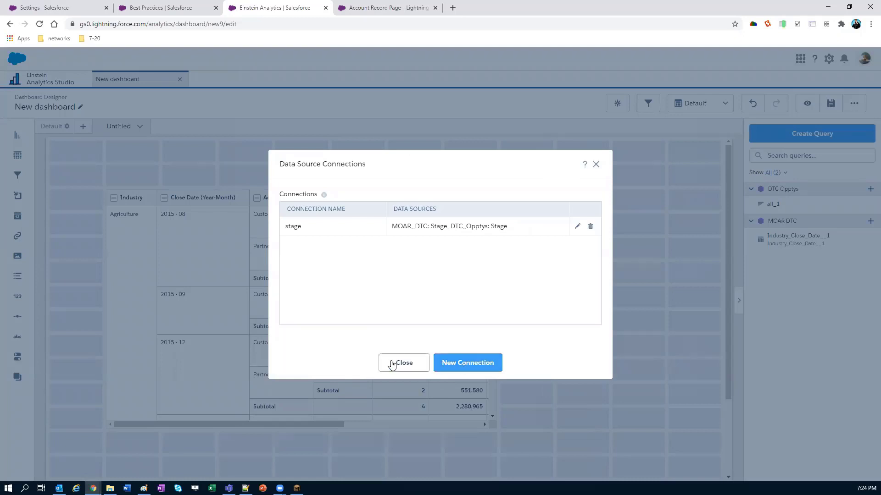
click(403, 369)
- Create a query on the Opportunity object that counts rows with one bar per StageName
click(775, 139)
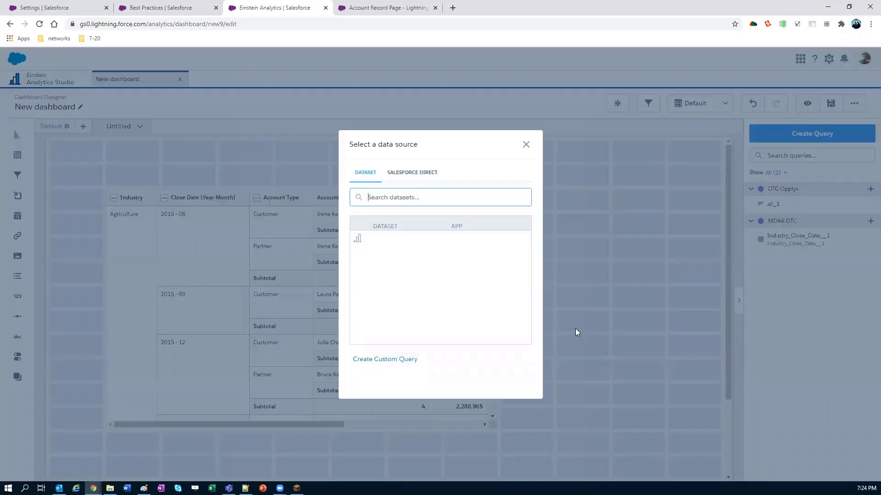
click(414, 178)
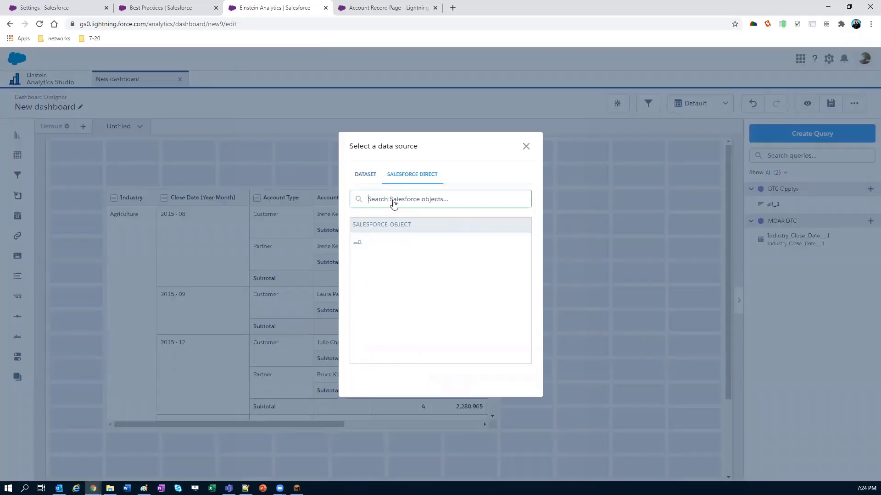
text(opp)
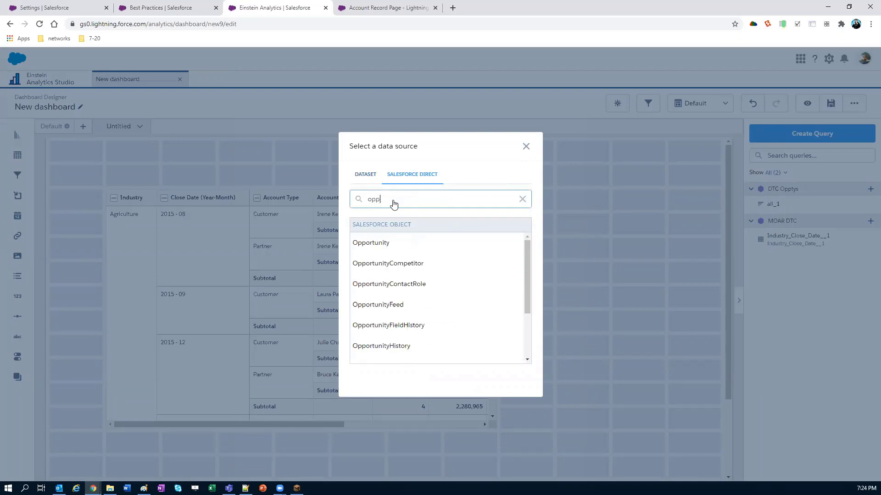
click(373, 243)
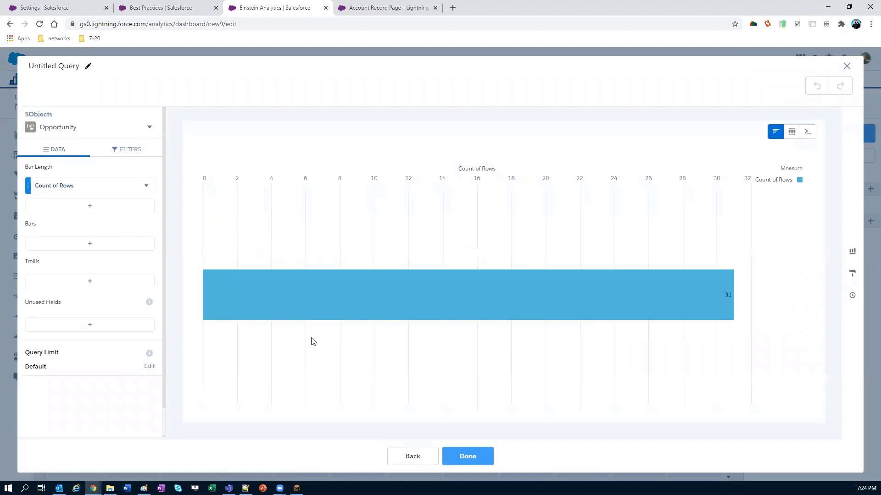
click(79, 249)
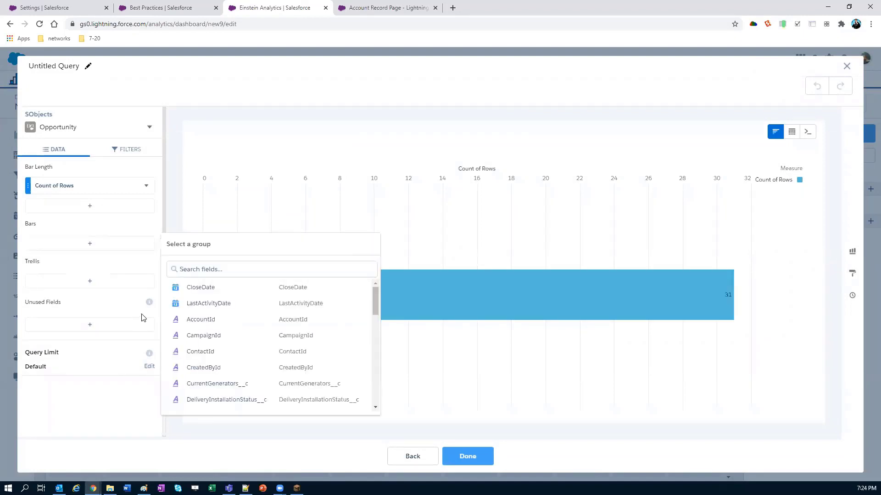
text(stage)
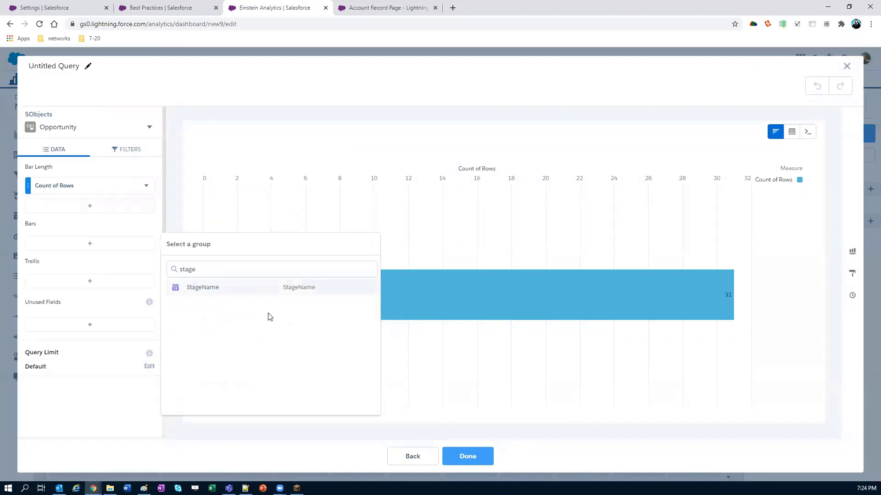
key(Return)
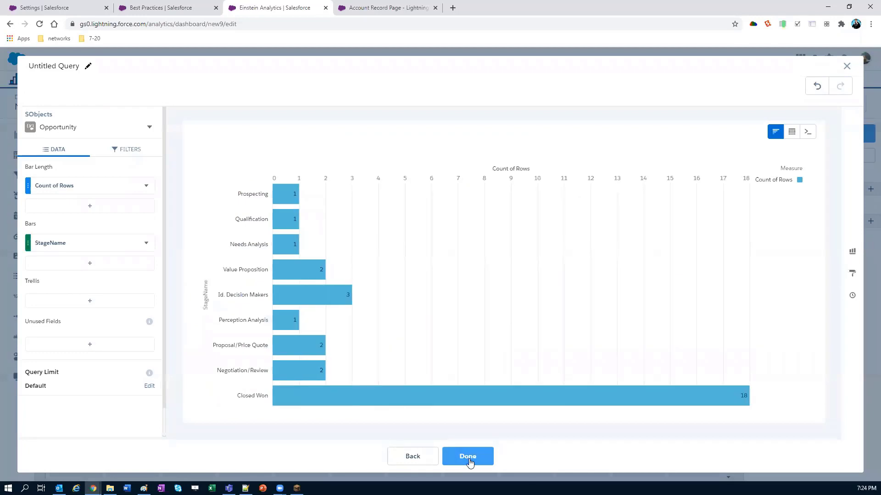
click(468, 462)
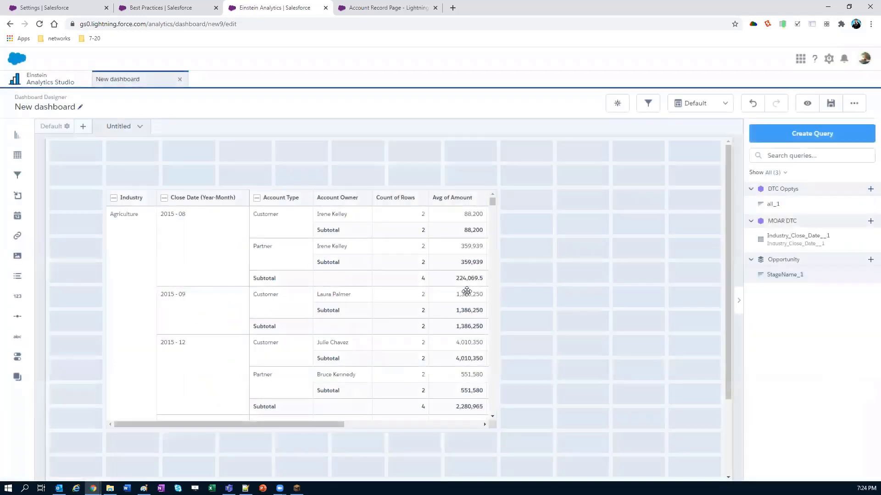
- Place the StageName_1 chart at the top right and delete the Industry table widget
drag(767, 275, 674, 216)
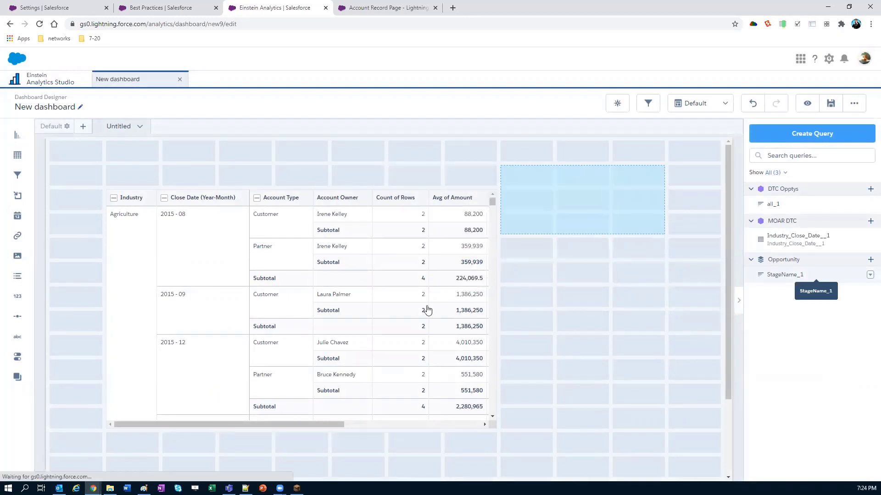
click(472, 331)
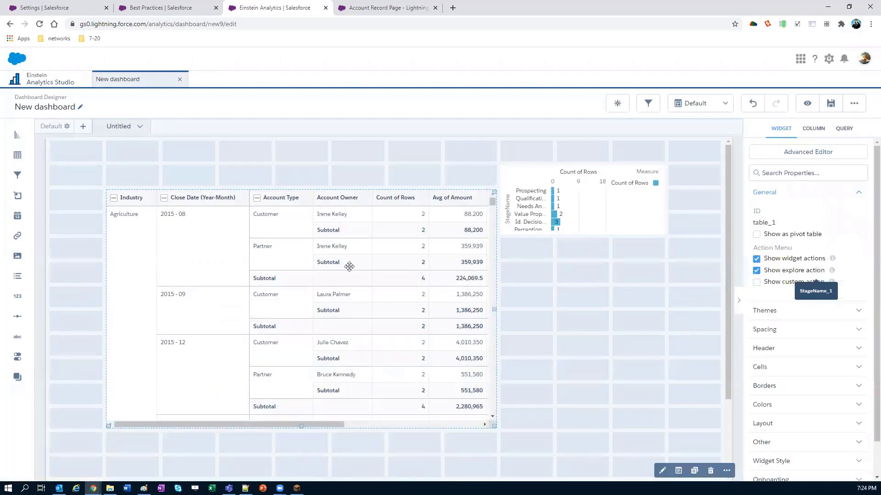
drag(349, 267, 295, 242)
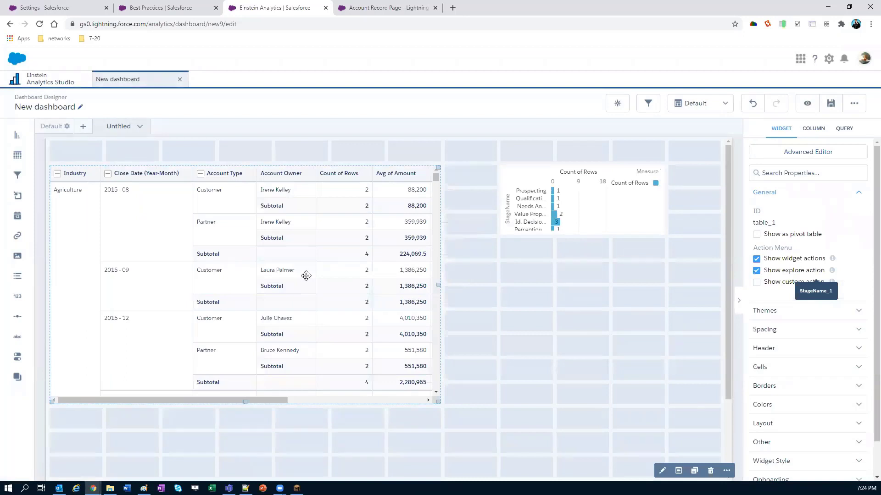
key(Delete)
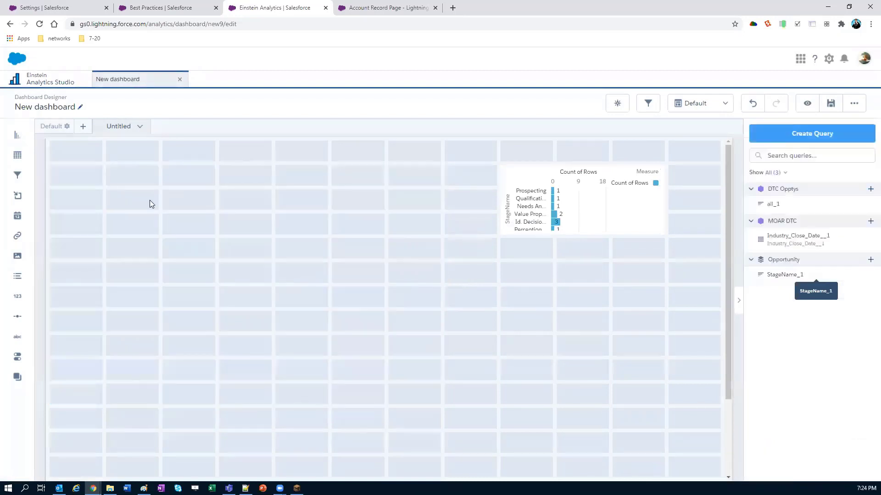
- Create a DTC Opptys query grouped by Stage and place it as a chart on the left
click(870, 221)
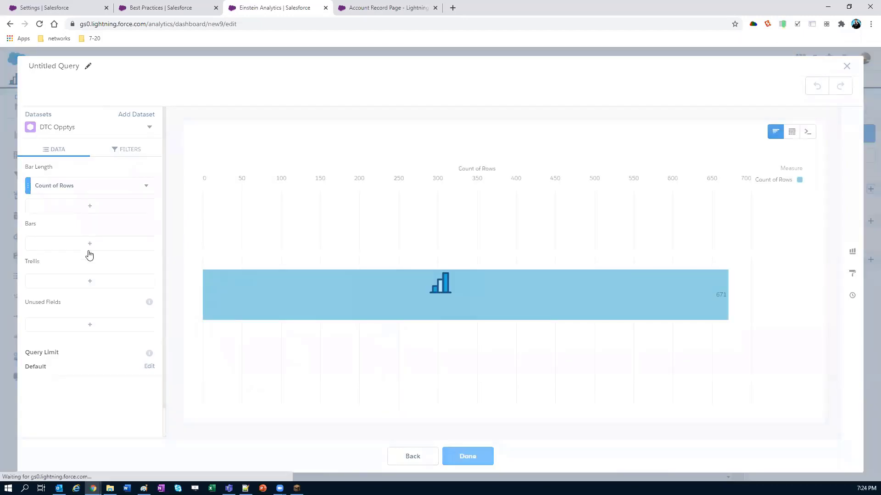
click(90, 243)
text(stat)
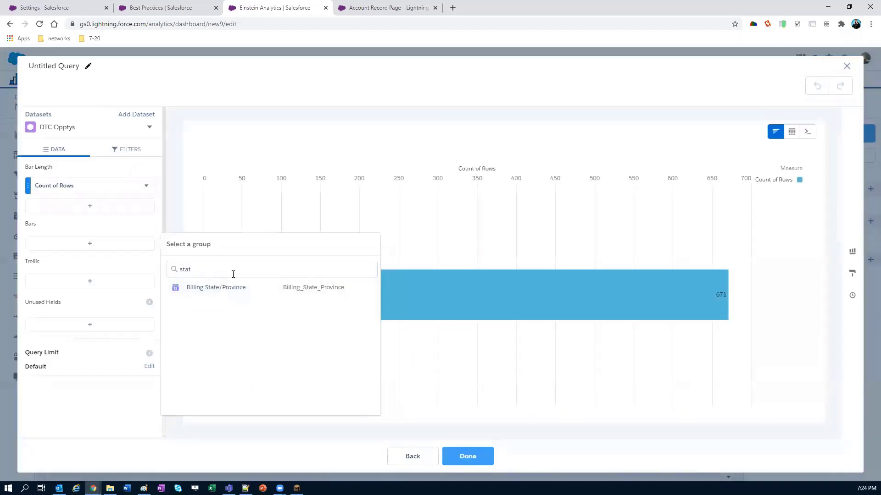
text(g)
click(282, 287)
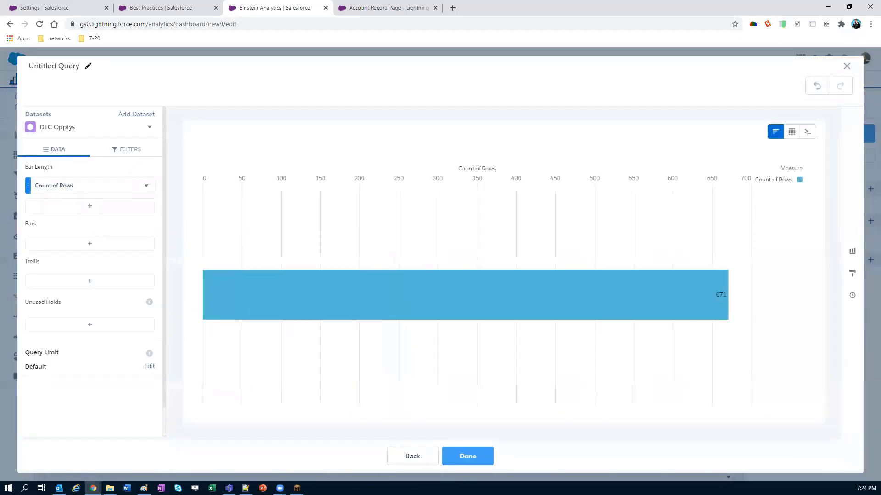
click(472, 456)
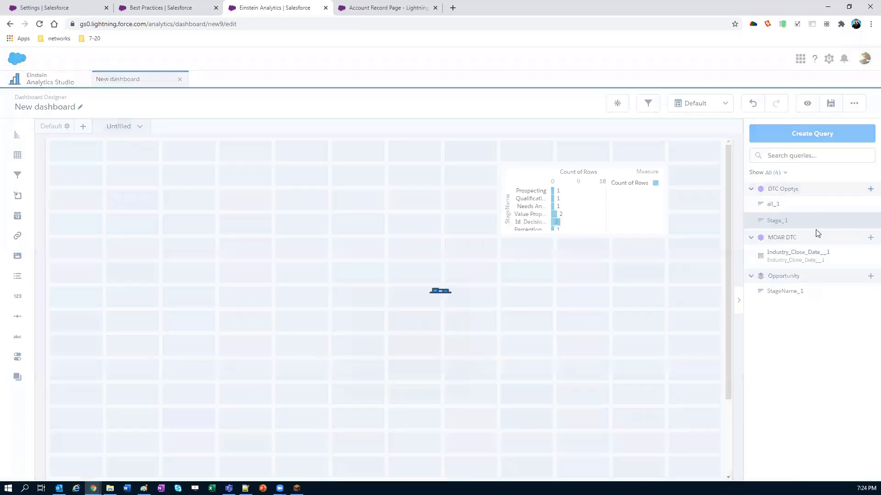
drag(796, 205, 335, 315)
- Make both the Stage_1 and StageName_1 charts taller so every stage shows
drag(219, 307, 196, 394)
click(568, 184)
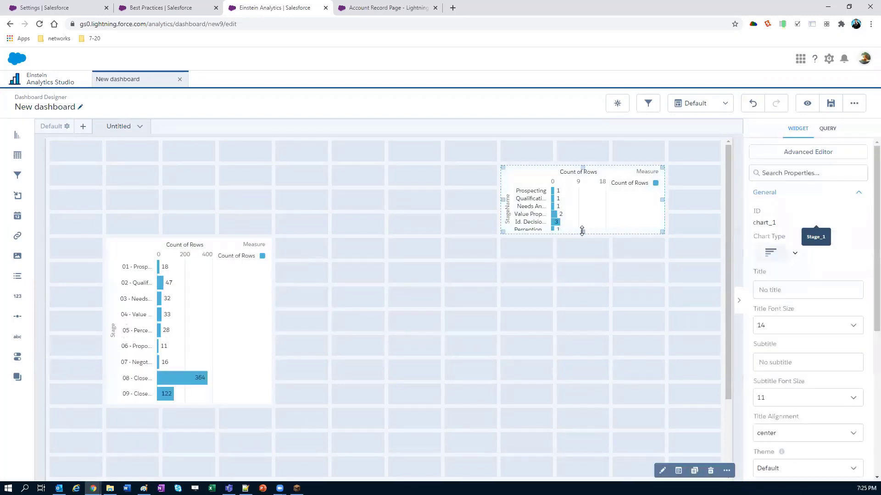
drag(573, 354, 573, 354)
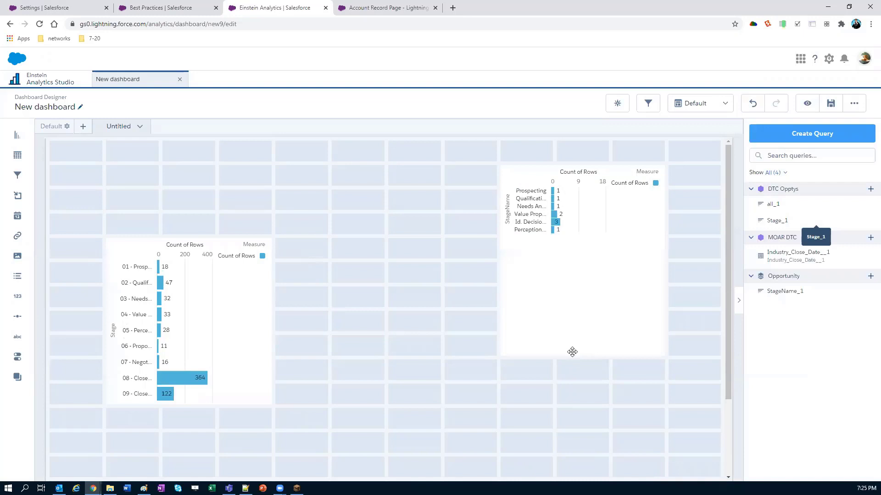
- Open the existing 'stage' connection for editing in Connect Data Sources
click(854, 103)
click(819, 161)
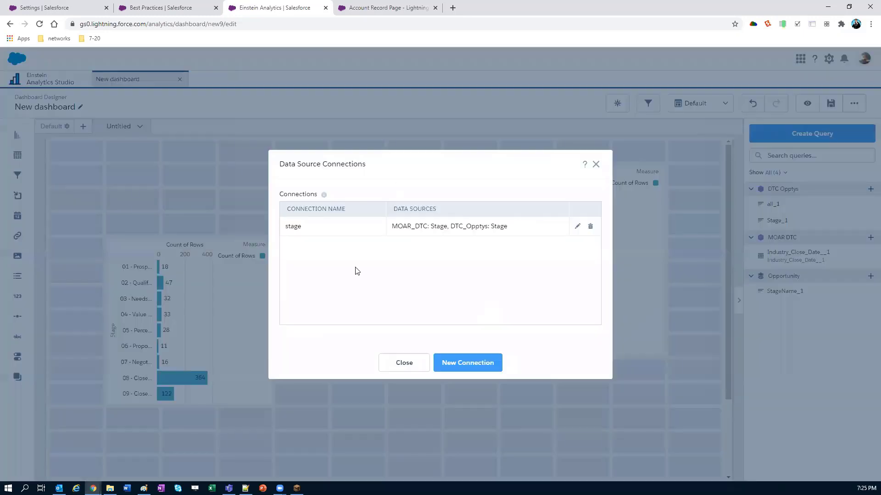
click(472, 364)
click(408, 363)
click(577, 226)
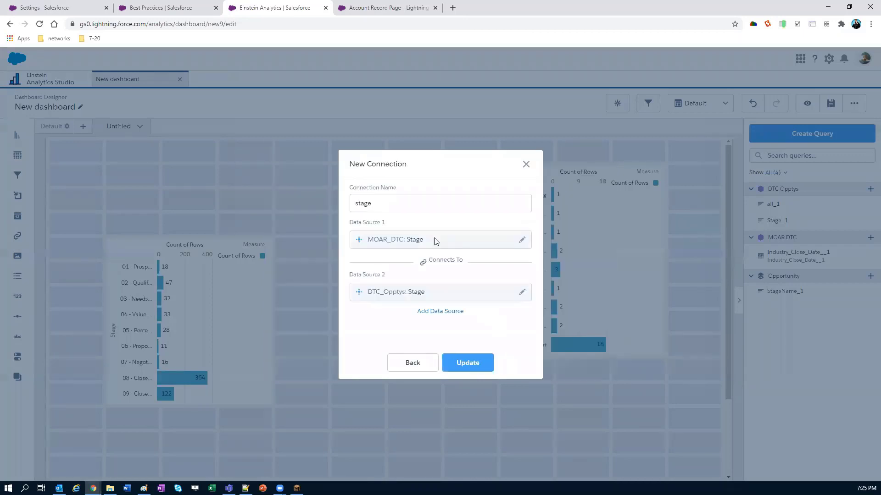
- Add Opportunity StageName as the third source, update the connection and close the list
click(441, 311)
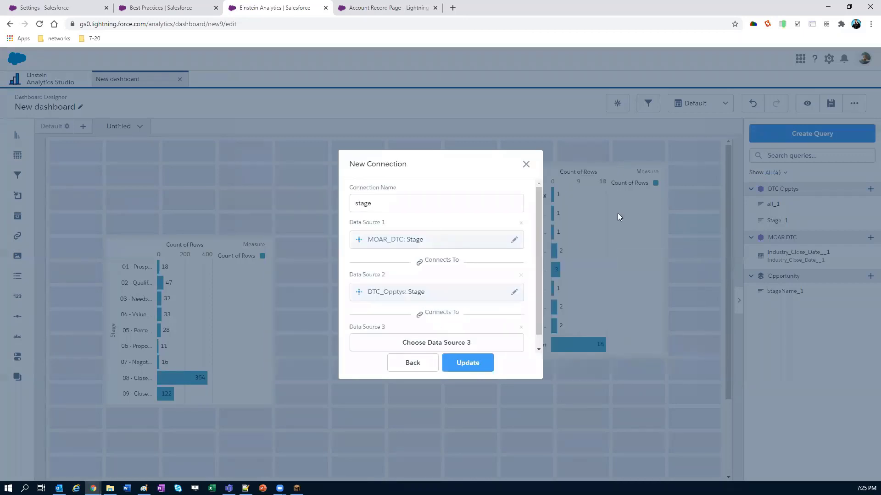
click(421, 350)
click(403, 183)
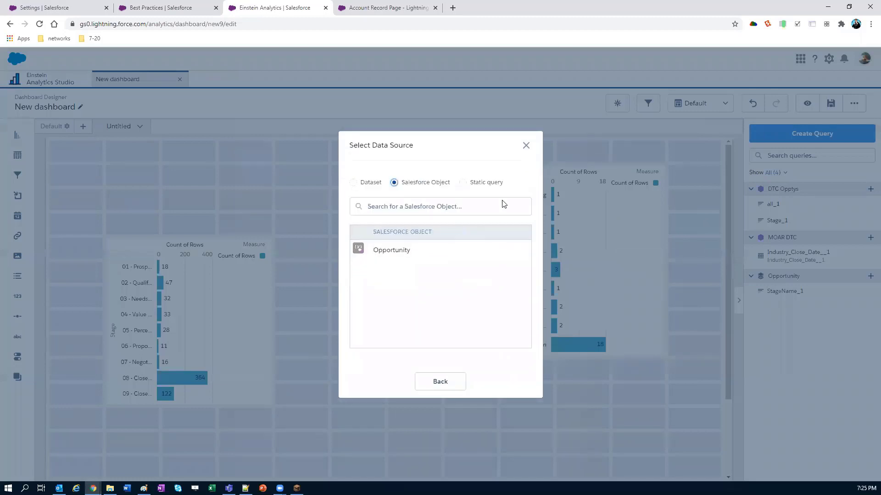
click(365, 253)
click(388, 215)
text(s)
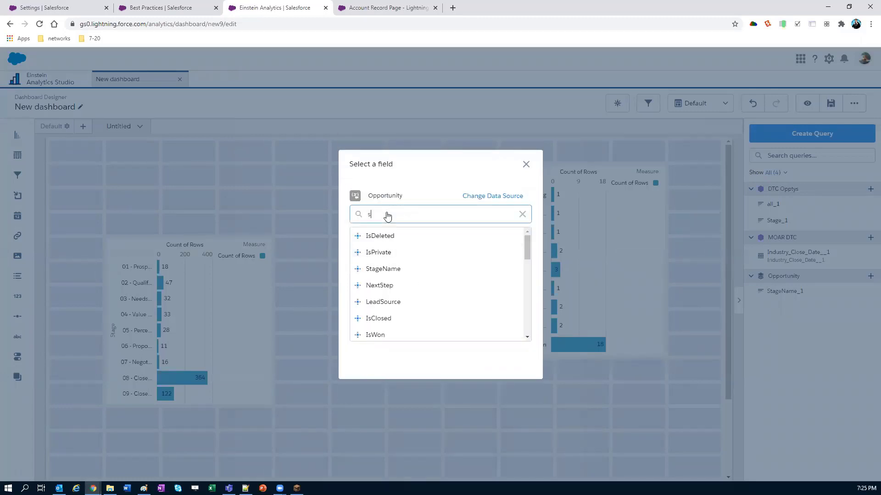
text(ta)
click(382, 236)
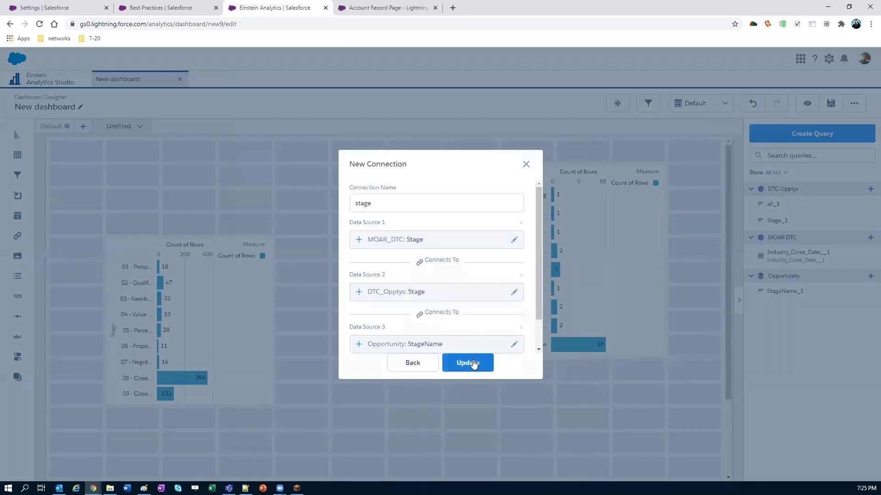
click(474, 363)
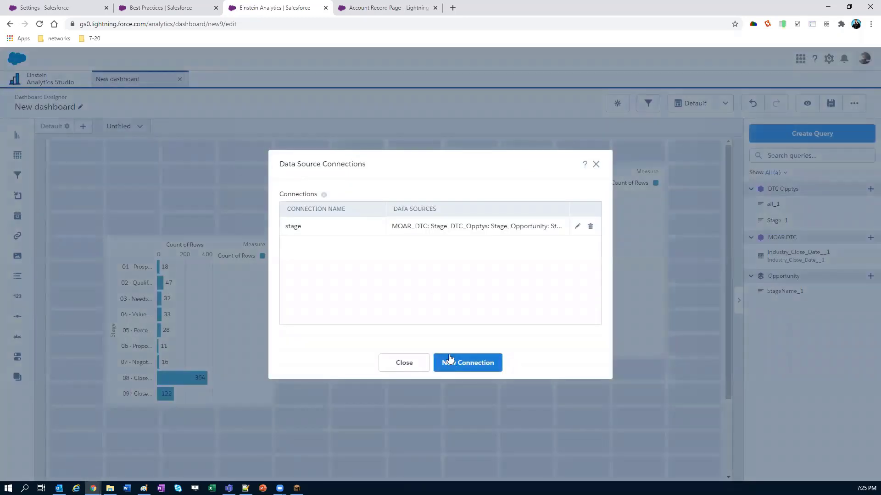
click(405, 367)
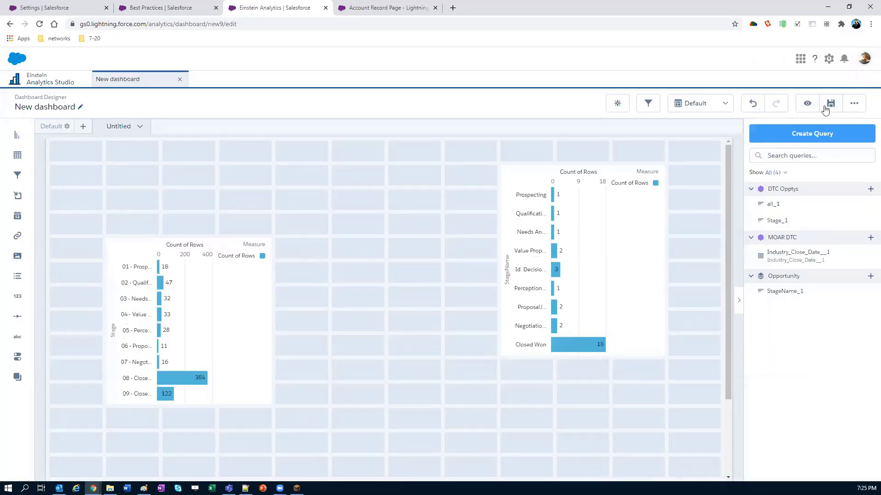
- Preview the dashboard and filter it to the 08 - Closed Won bar, clearing and reapplying it
click(798, 107)
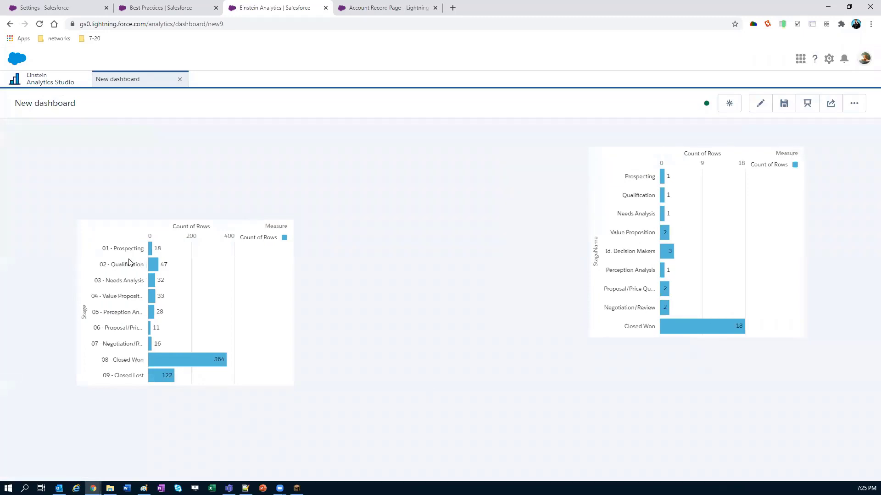
mouse_move(184, 362)
click(216, 362)
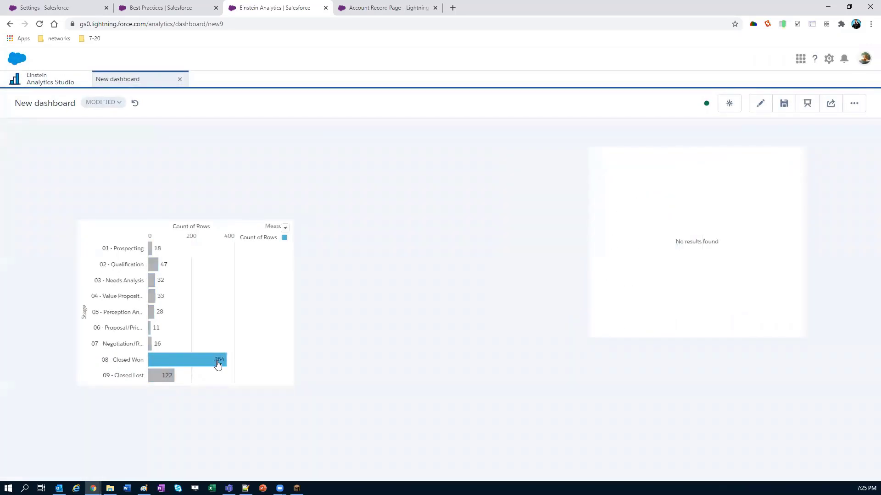
mouse_move(217, 361)
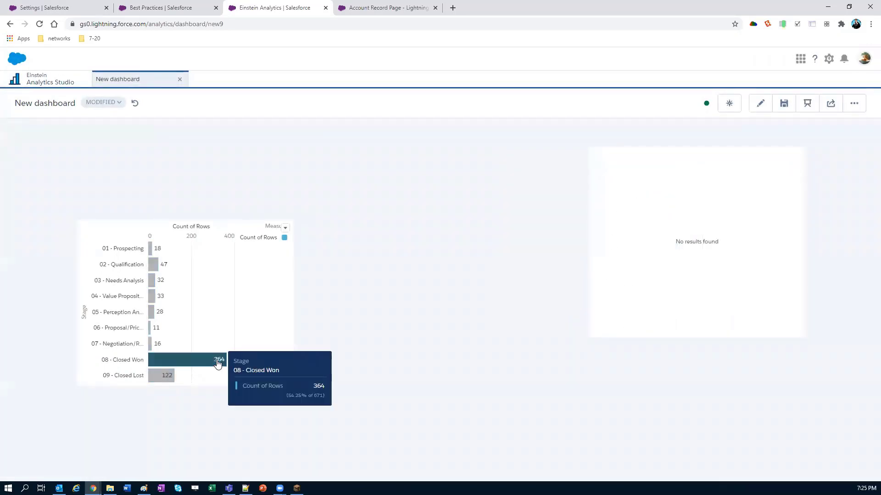
click(218, 362)
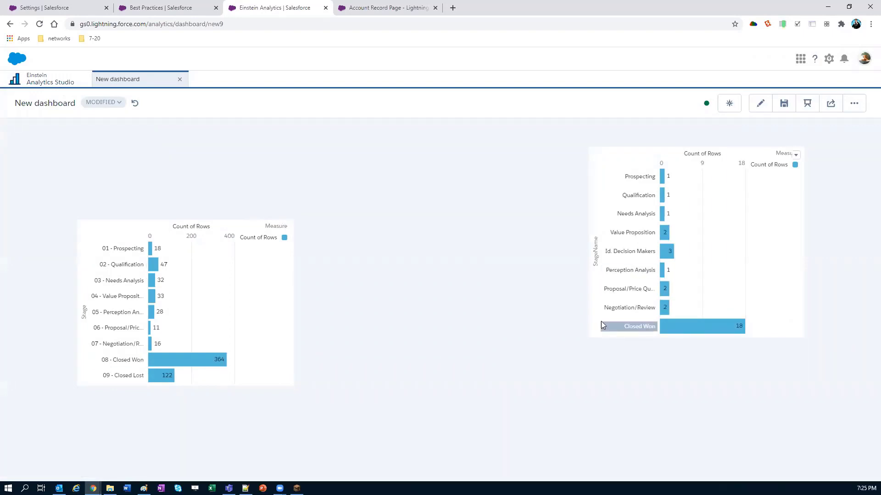
click(199, 357)
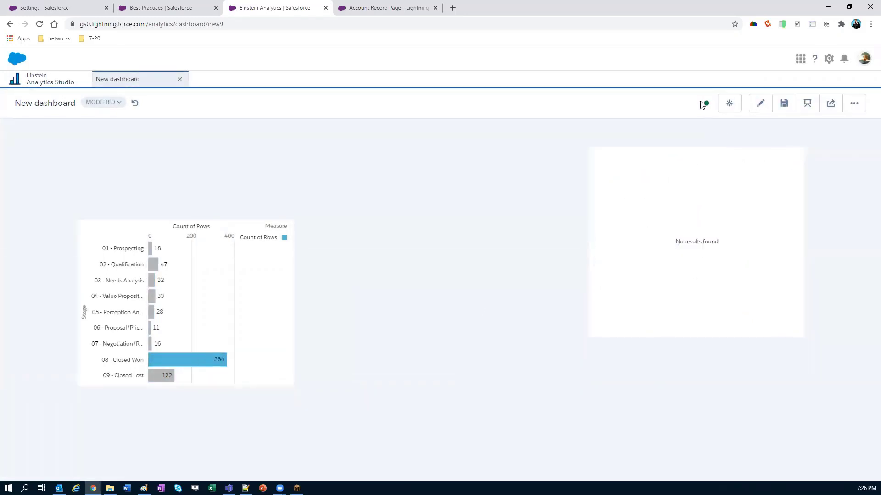
mouse_move(706, 104)
- Add an Einstein Analytics Dashboard to the Account page, filtering Opportunity Name to Account Number
click(374, 14)
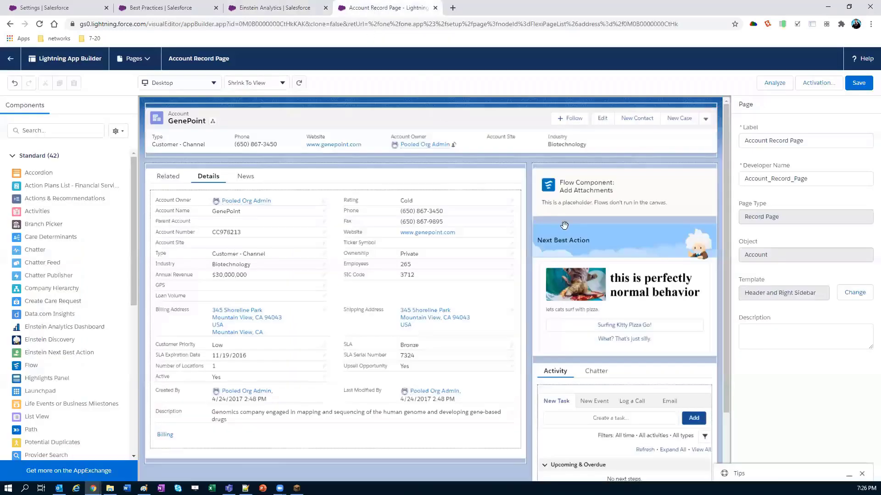
drag(47, 339, 290, 176)
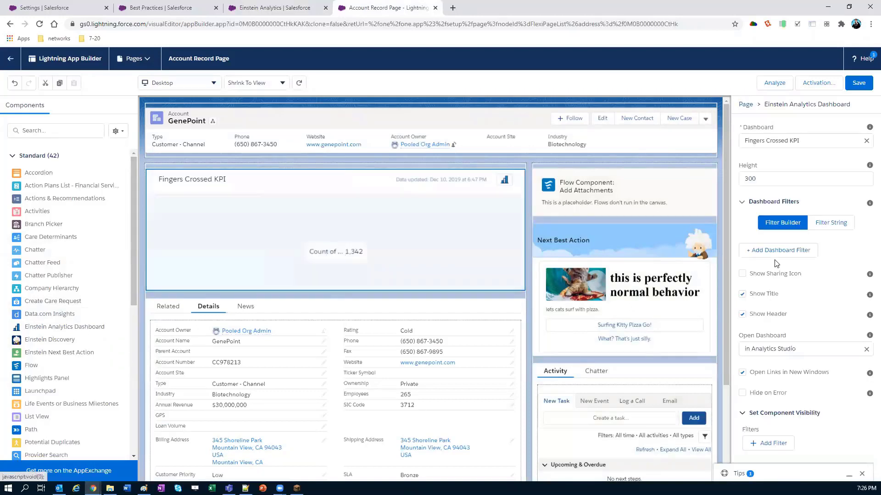
click(776, 256)
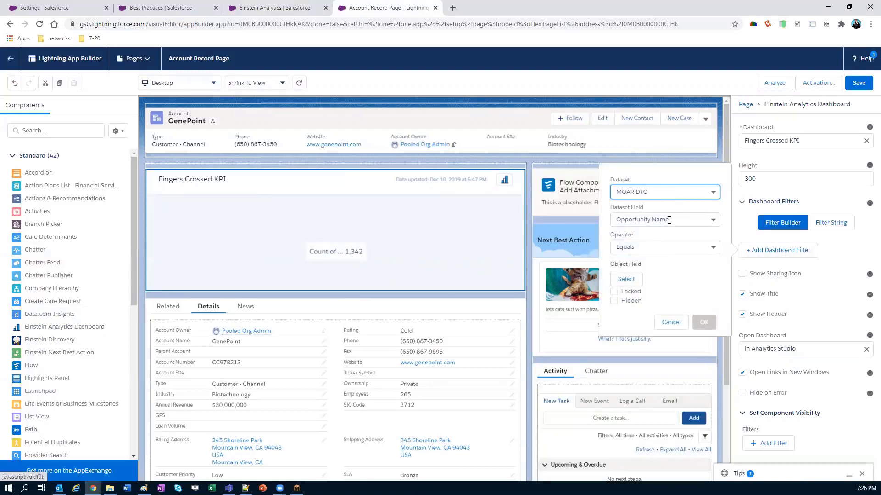
click(626, 279)
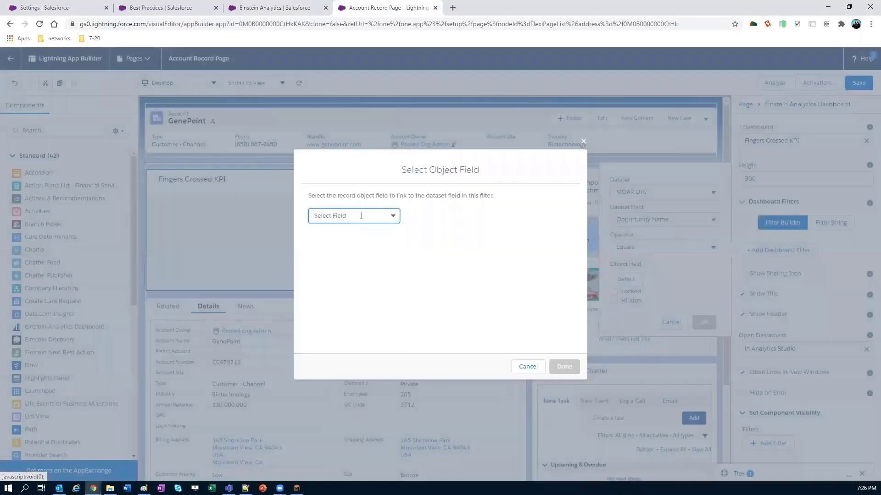
click(362, 216)
click(359, 233)
click(561, 367)
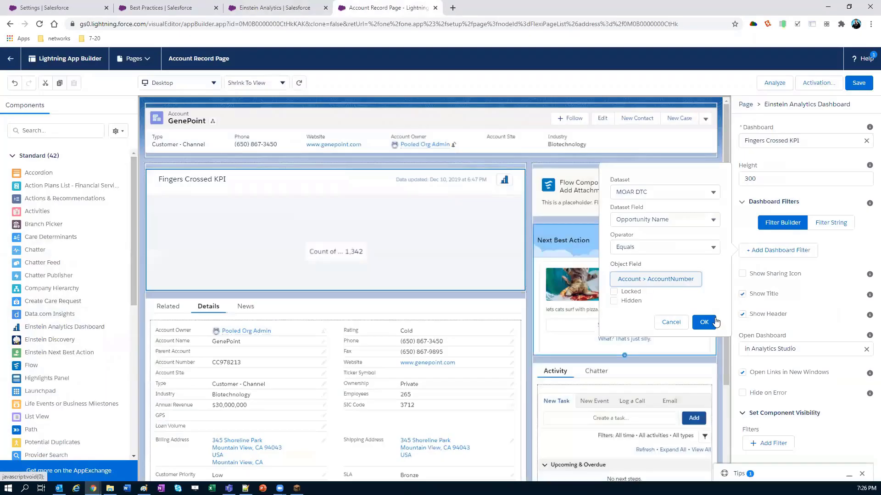
click(704, 322)
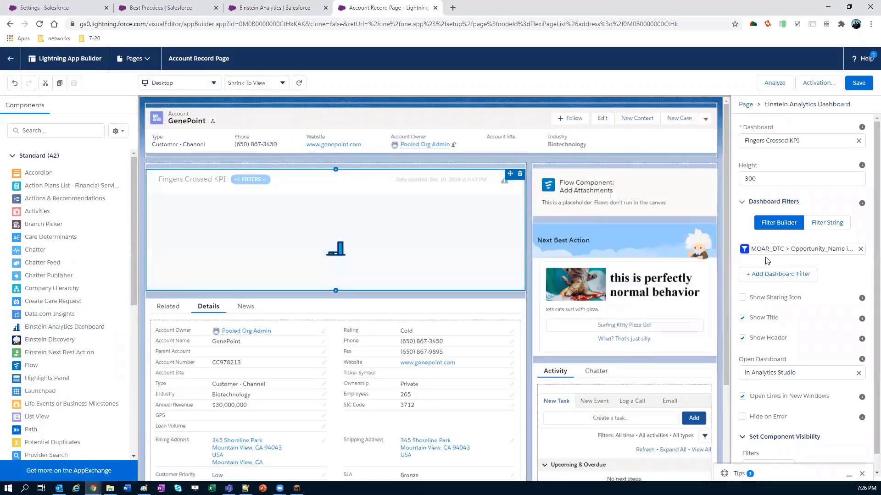
- Mark the Opportunity Name dashboard filter as Locked and Hidden
click(766, 251)
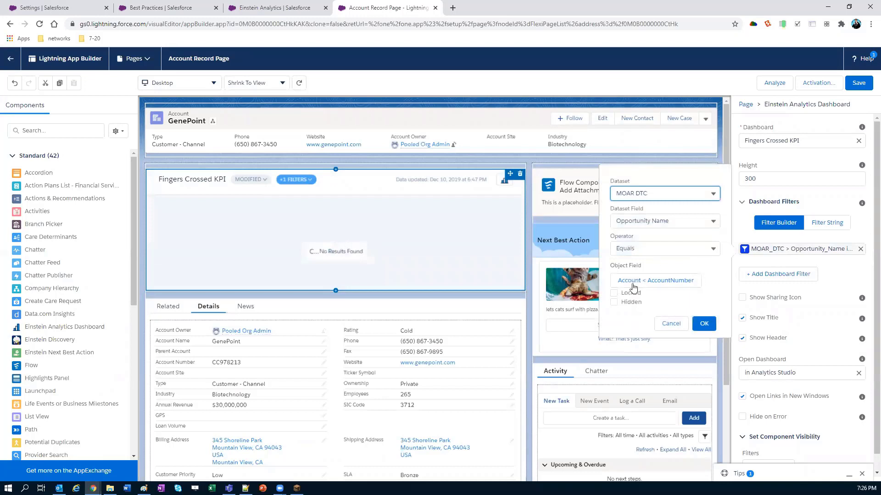
click(614, 293)
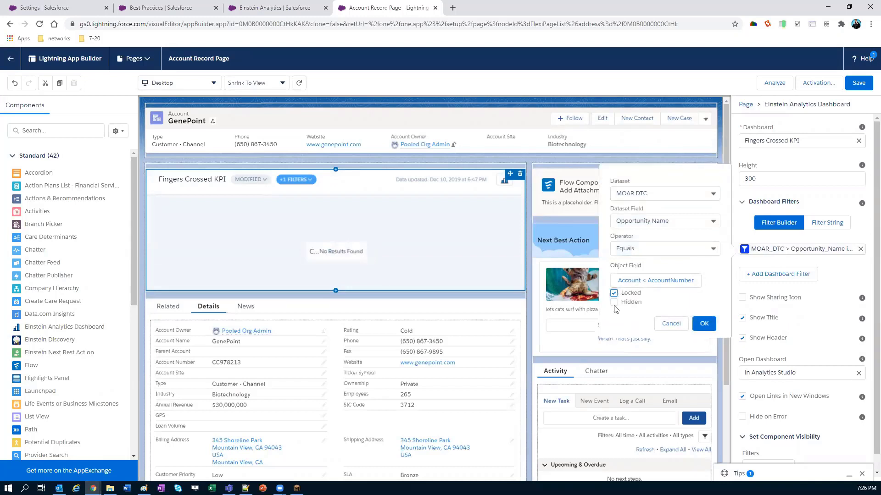
click(614, 302)
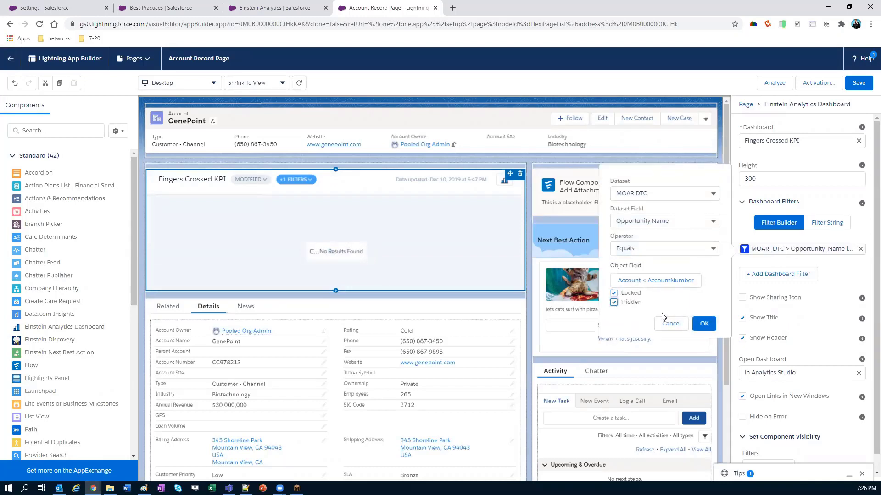
- Confirm the Locked and Hidden Opportunity Name filter with OK
click(703, 324)
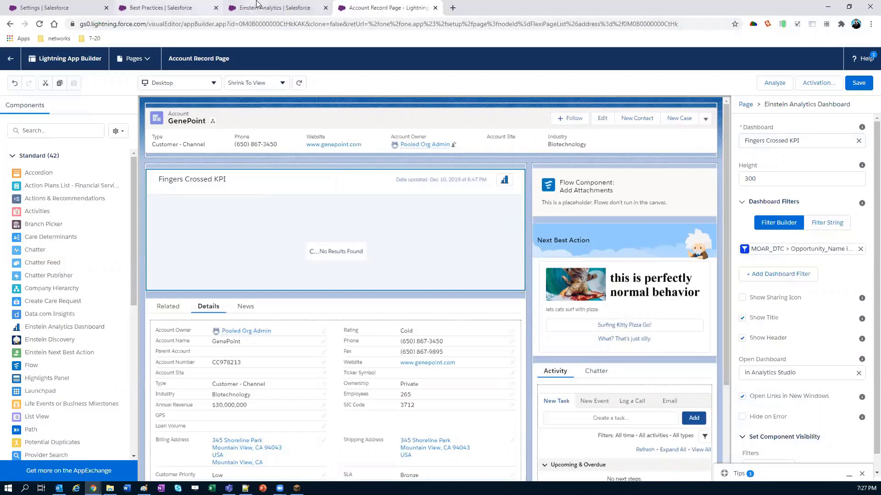
- Open the new dashboard for editing and show the Stage chart's query in SAQL mode
click(271, 8)
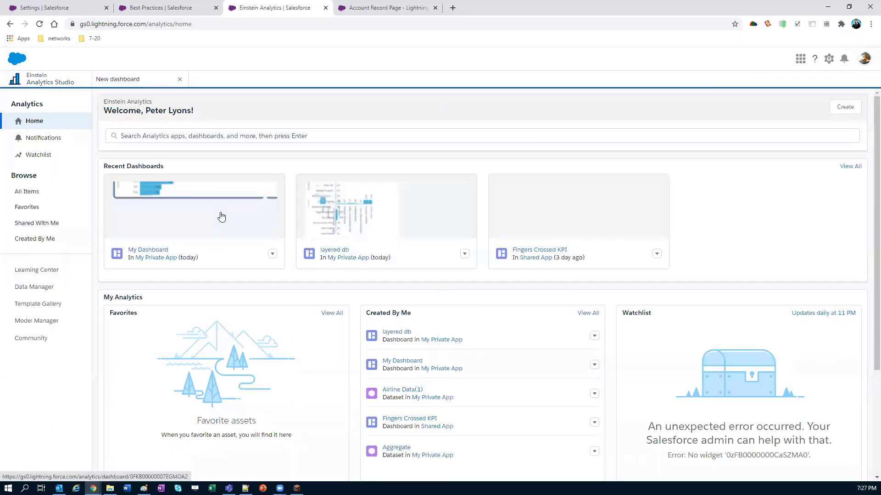
click(161, 79)
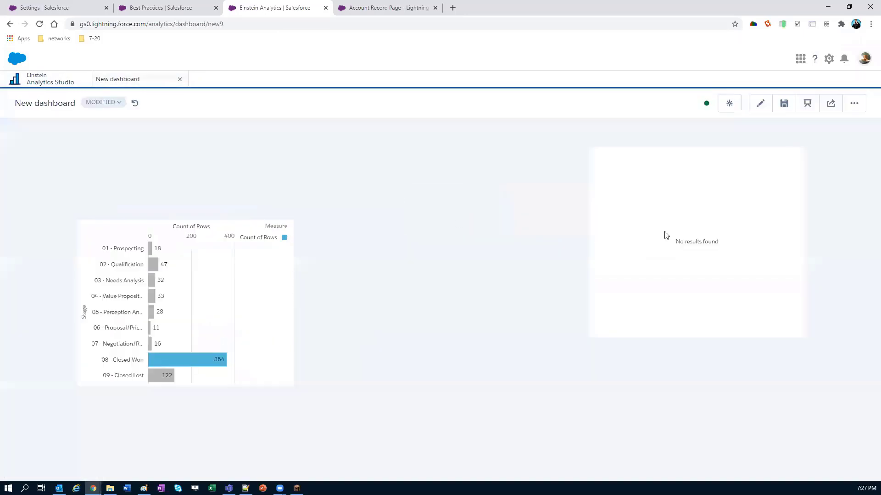
click(760, 109)
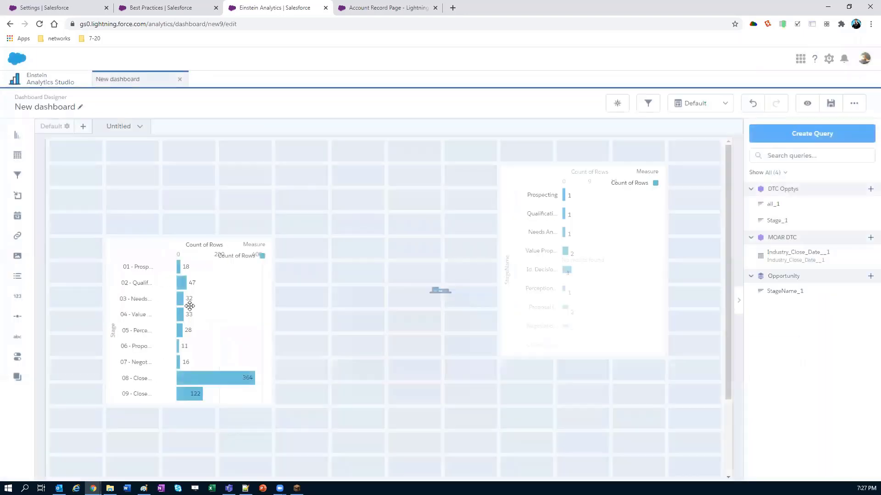
click(189, 306)
double_click(178, 282)
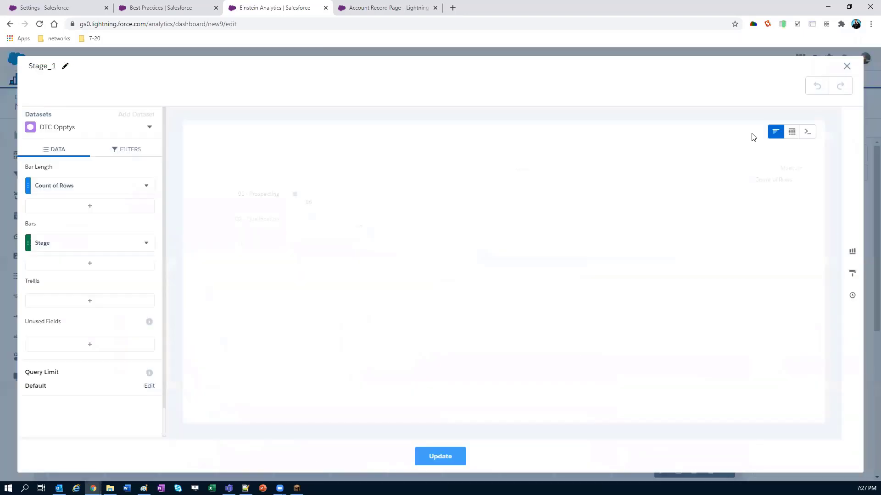
click(808, 132)
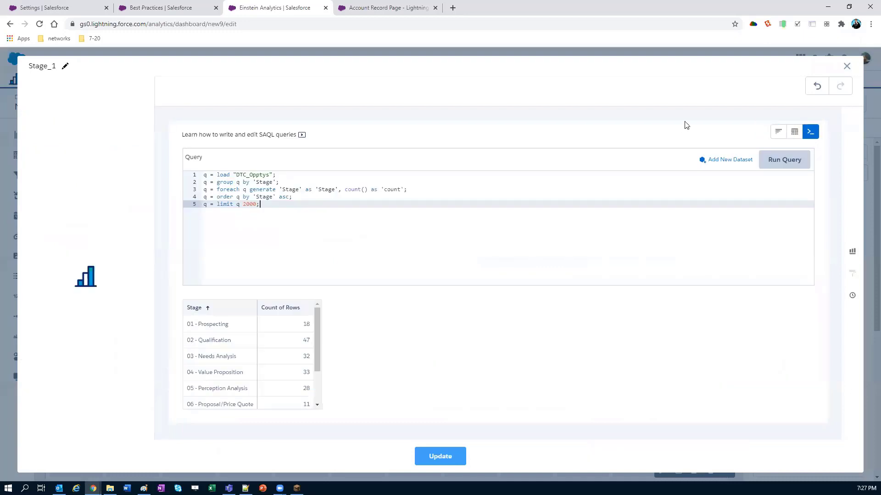
- Delete the 2000-row limit line, update the Stage chart, and preview the dashboard
shift+click(182, 206)
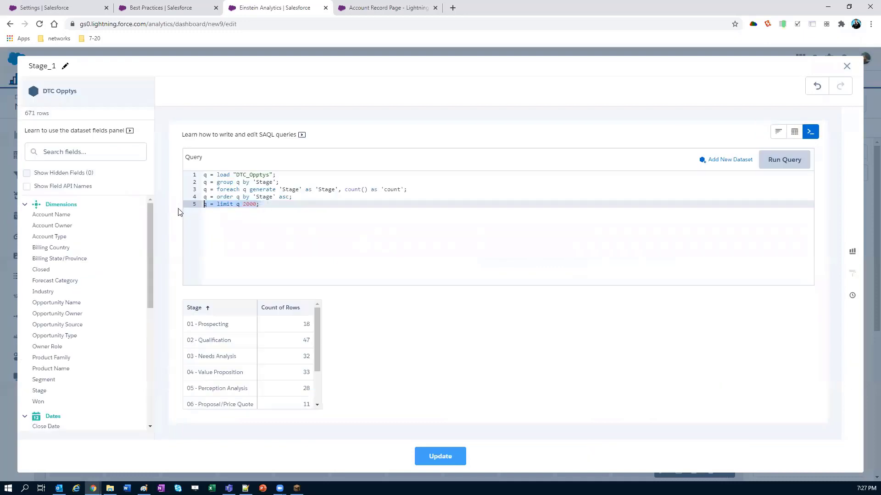
key(BackSpace)
click(448, 465)
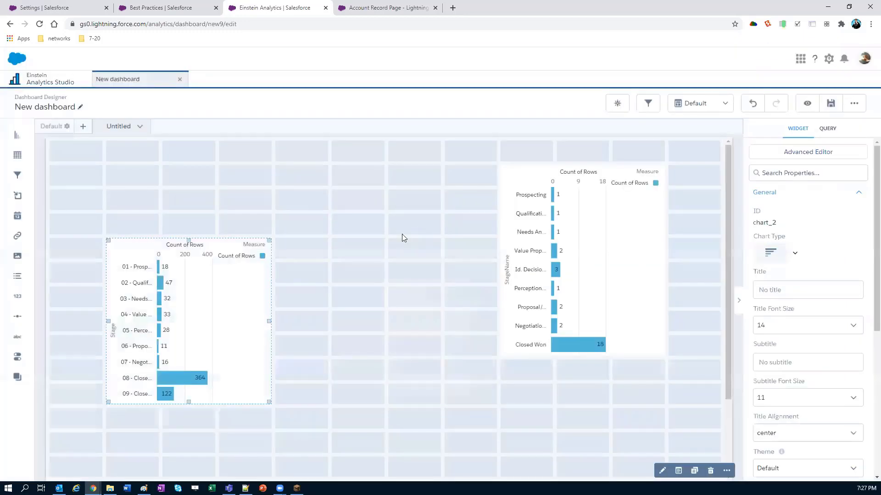
double_click(205, 304)
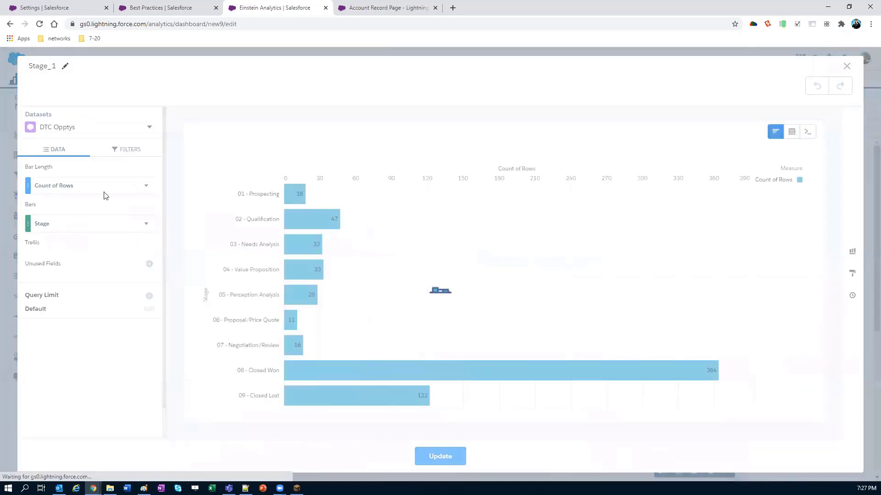
click(126, 149)
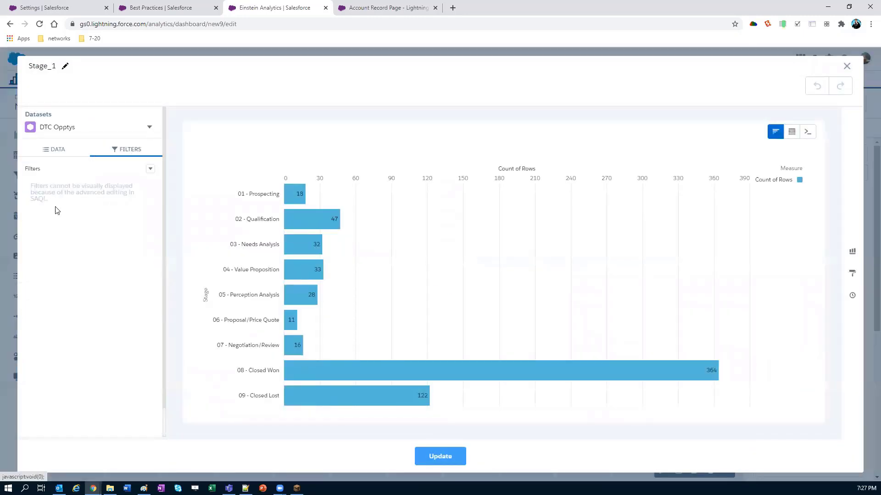
click(441, 456)
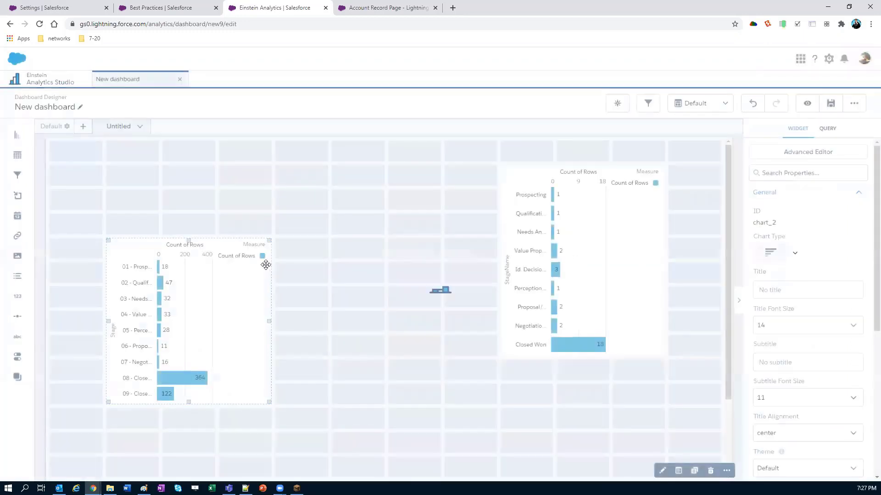
click(807, 103)
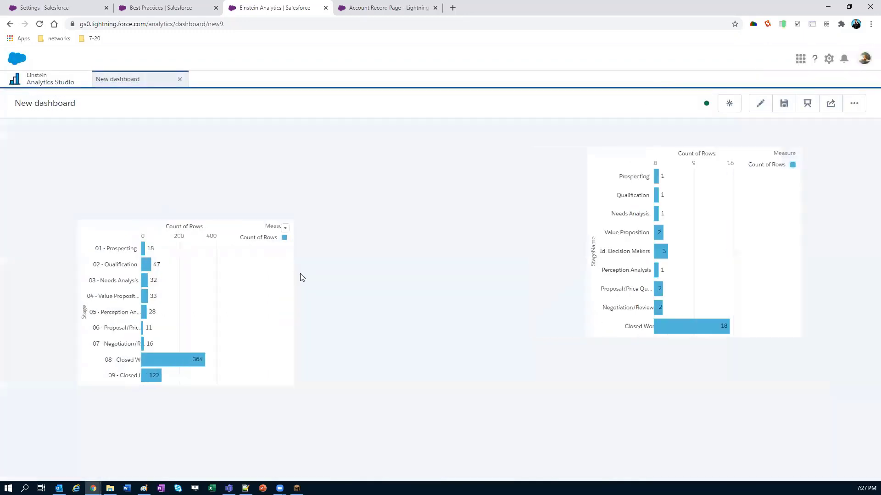
click(285, 228)
click(367, 241)
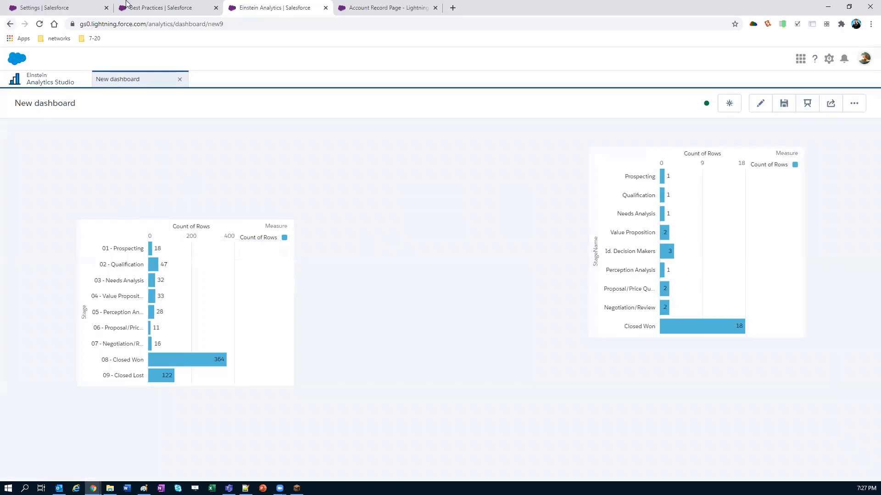
click(62, 6)
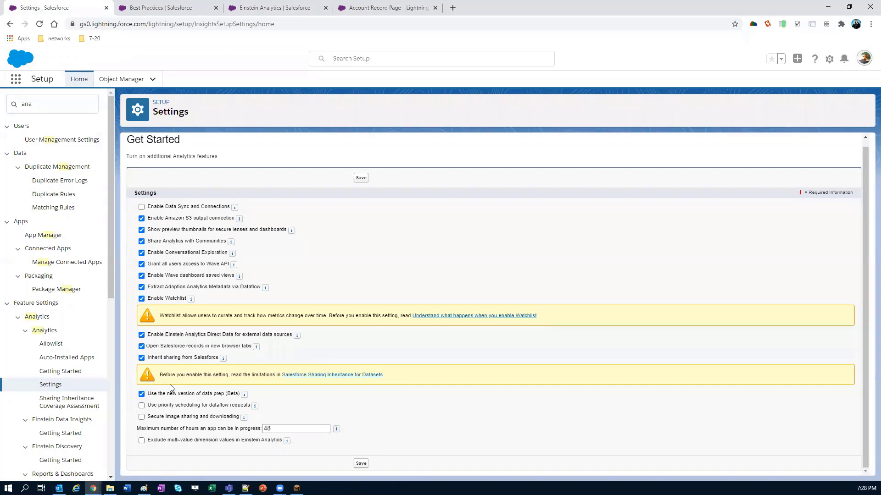
click(178, 8)
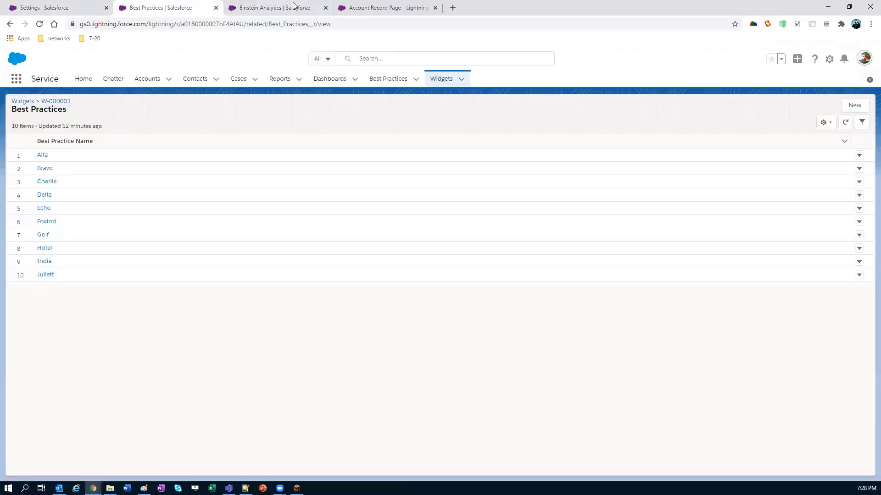
click(294, 6)
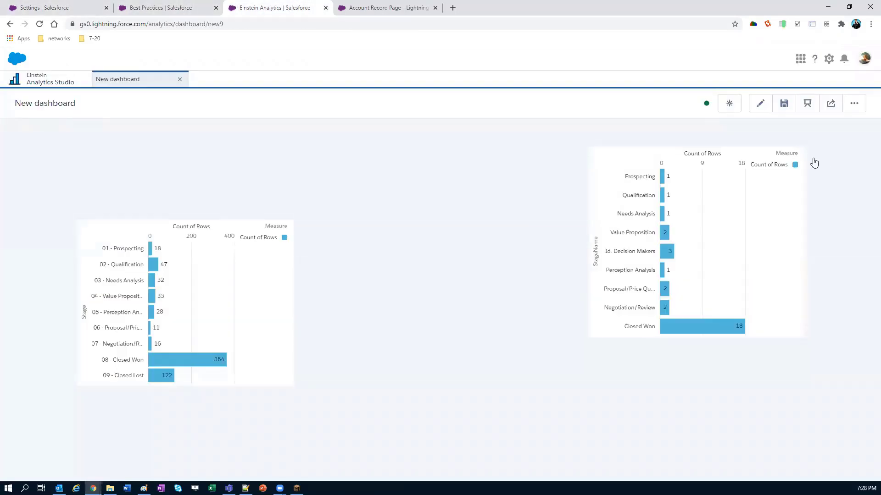
click(855, 106)
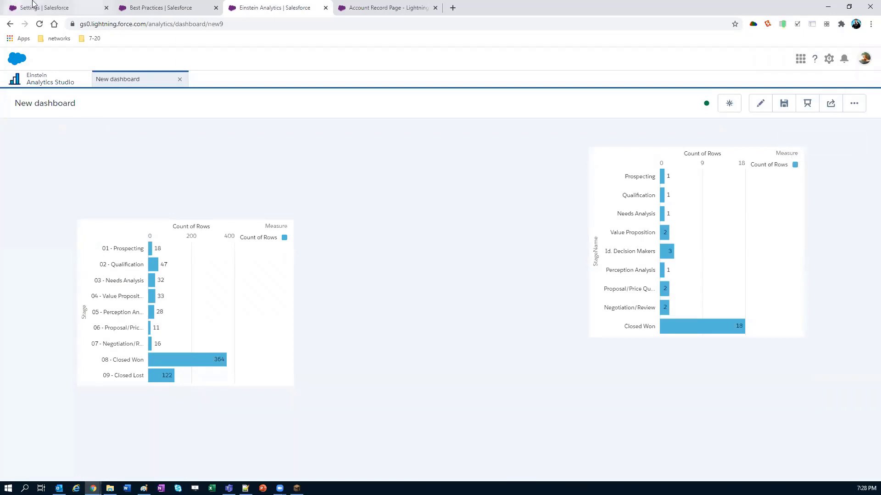
click(50, 7)
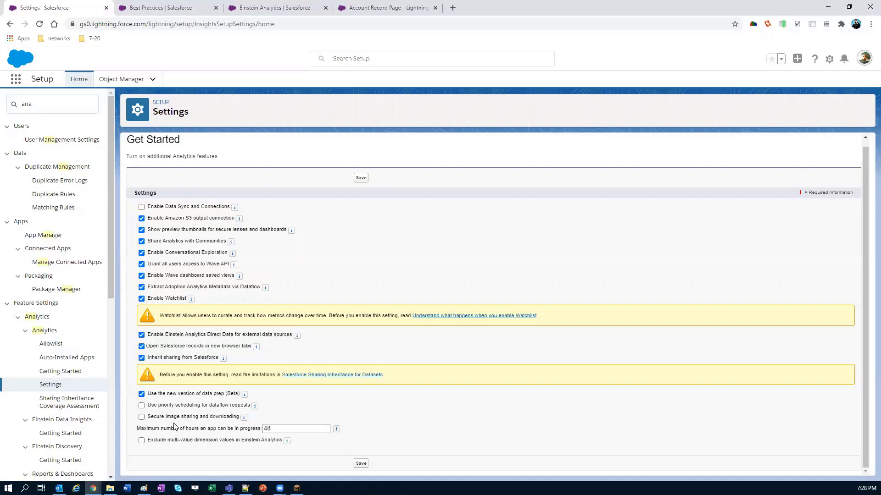
click(195, 8)
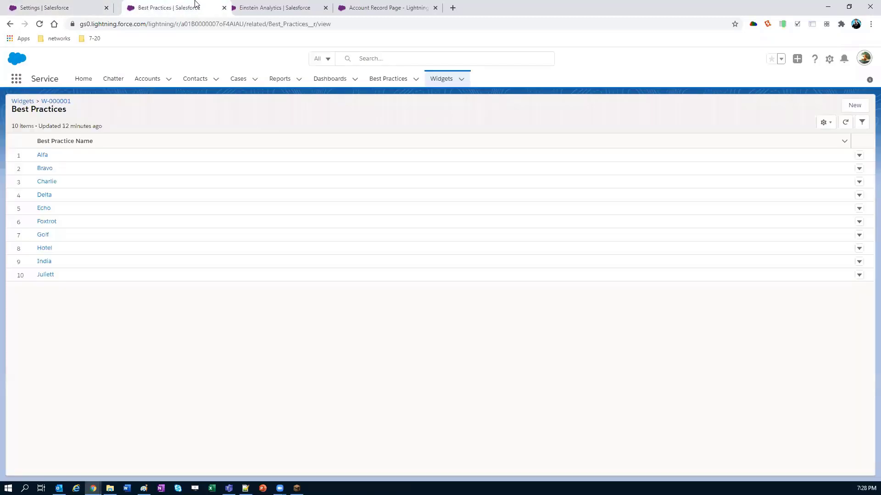
click(267, 8)
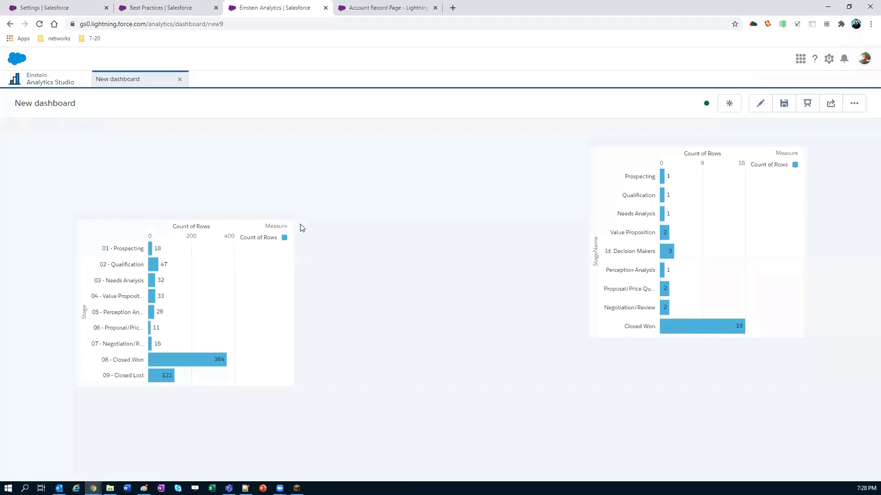
- Return to Analytics Home and inspect the Watchlist's unexpected-error message
click(32, 85)
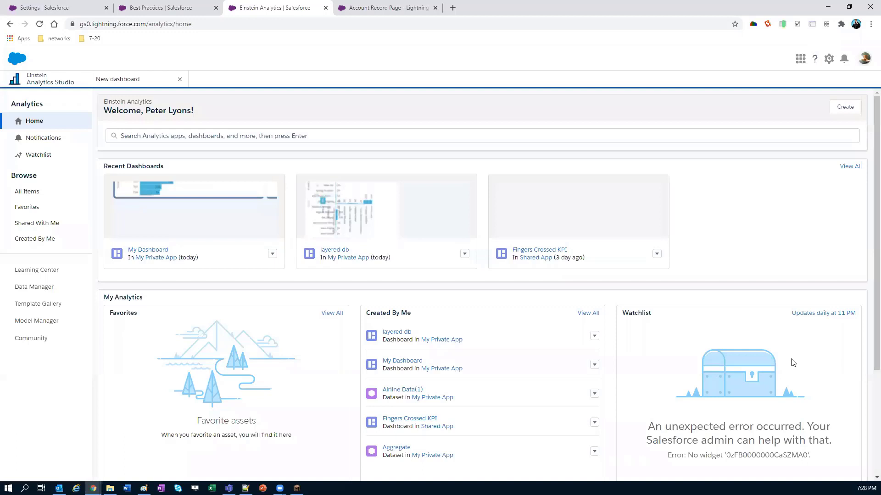
drag(812, 456, 664, 457)
click(784, 459)
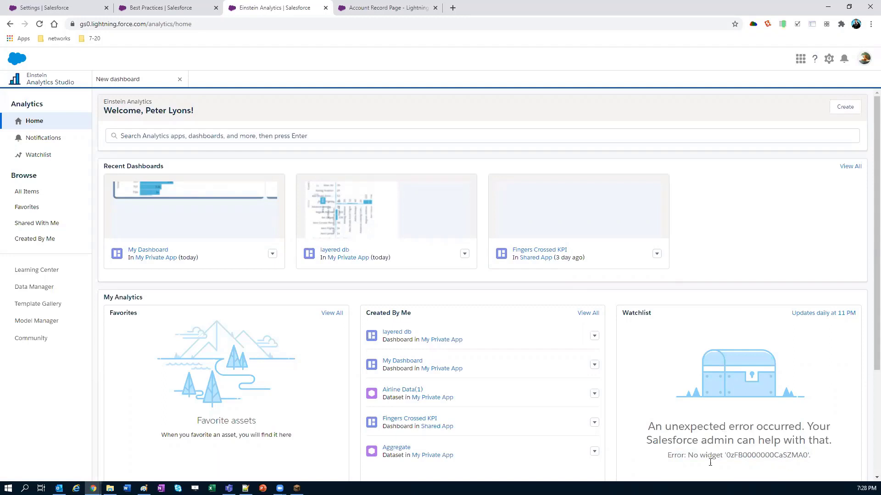